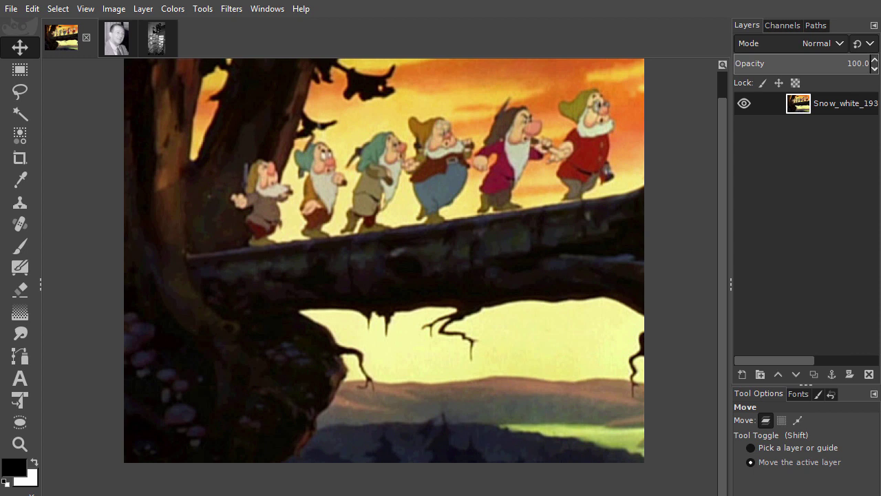
Look through the open Walt Disney portrait, multiplane camera photo and Snow White images.
{"action": "left_click", "coordinate": [115, 39]}
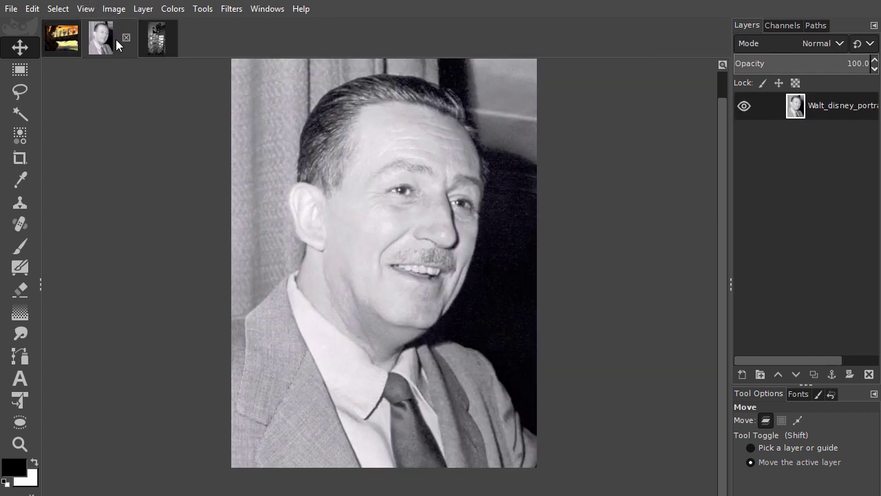
{"action": "left_click", "coordinate": [159, 43]}
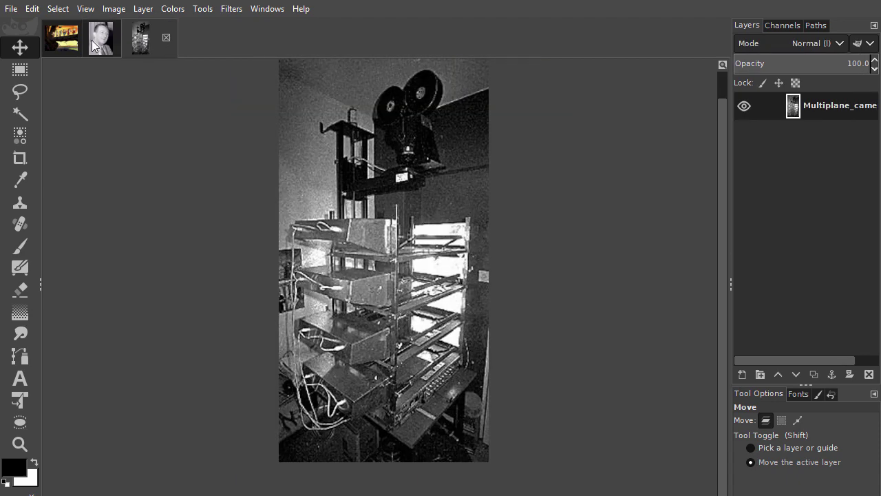
{"action": "left_click", "coordinate": [66, 44]}
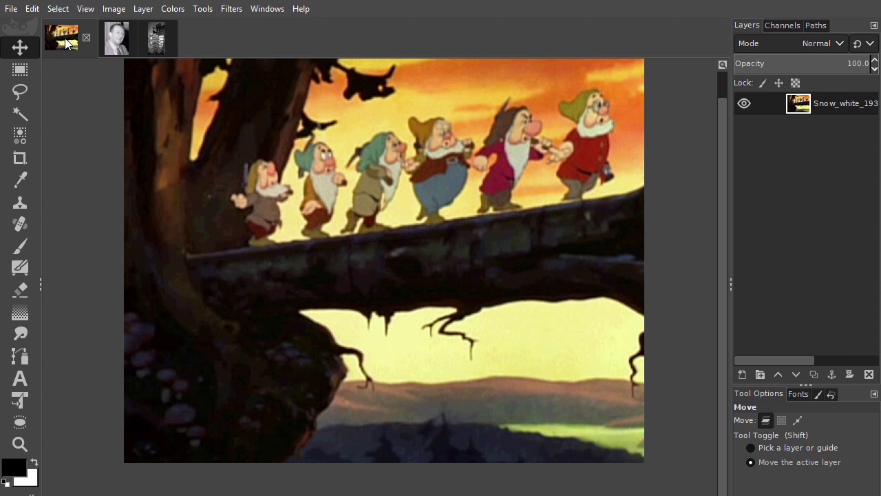
Open Cartoon.xcf from the Gimp folder.
{"action": "left_click", "coordinate": [12, 10]}
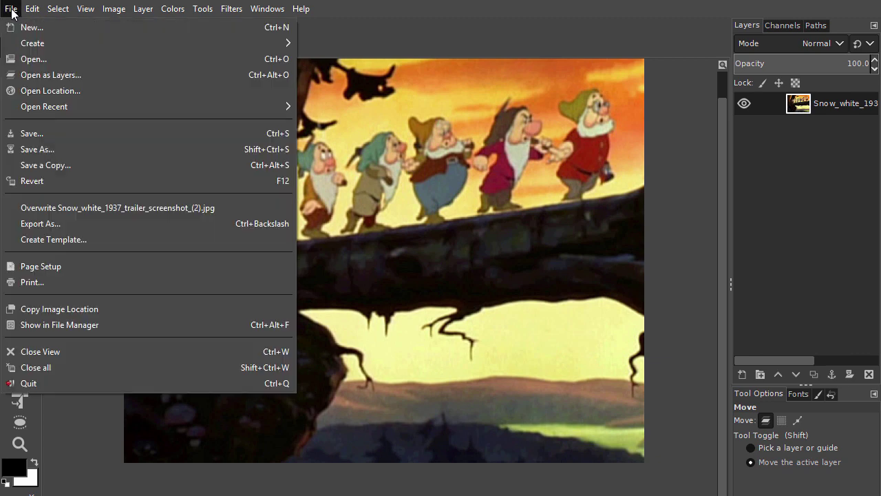
{"action": "left_click", "coordinate": [62, 58]}
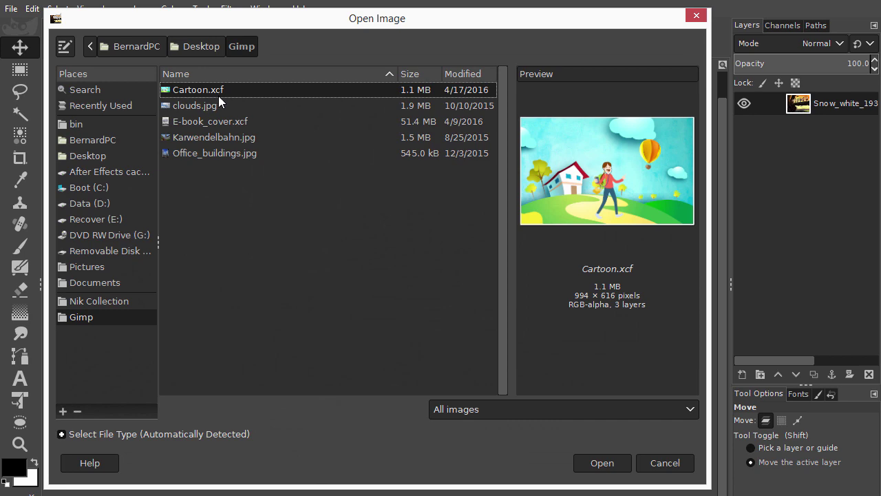
{"action": "left_click", "coordinate": [606, 462]}
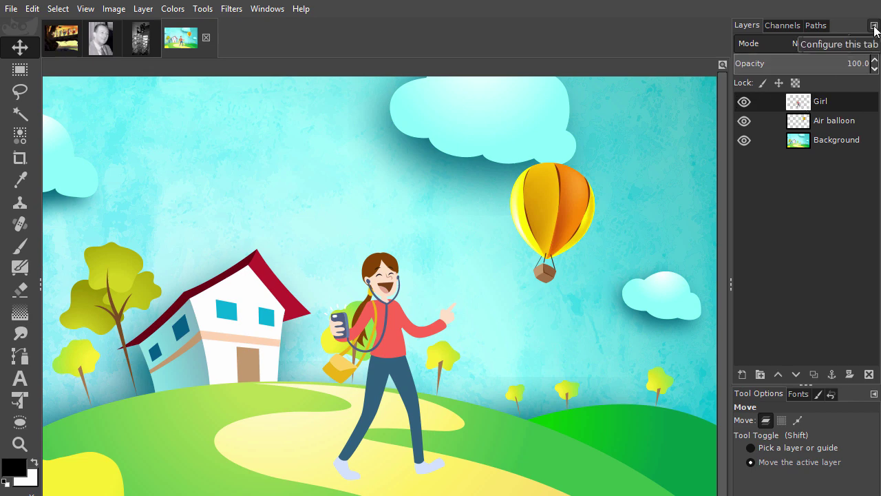
Set Layers previews to Gigantic and widen the dock so the Girl, Air balloon and Background names show.
{"action": "left_click", "coordinate": [874, 26]}
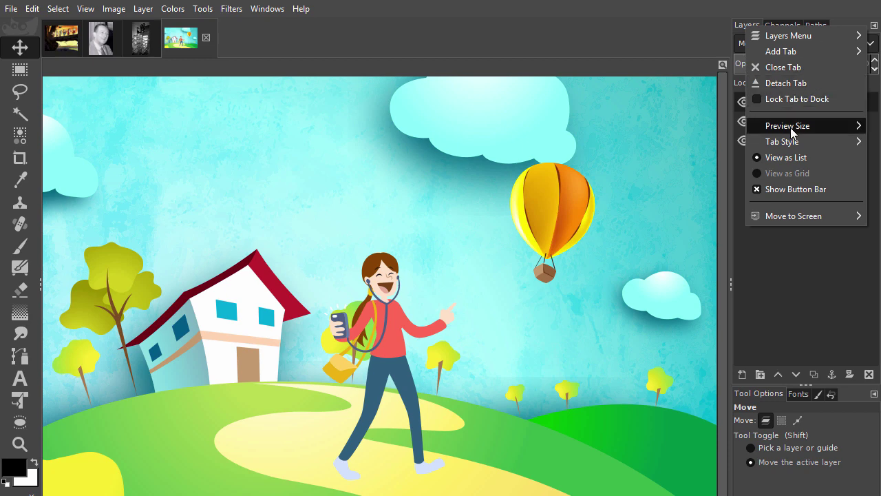
{"action": "mouse_move", "coordinate": [798, 131]}
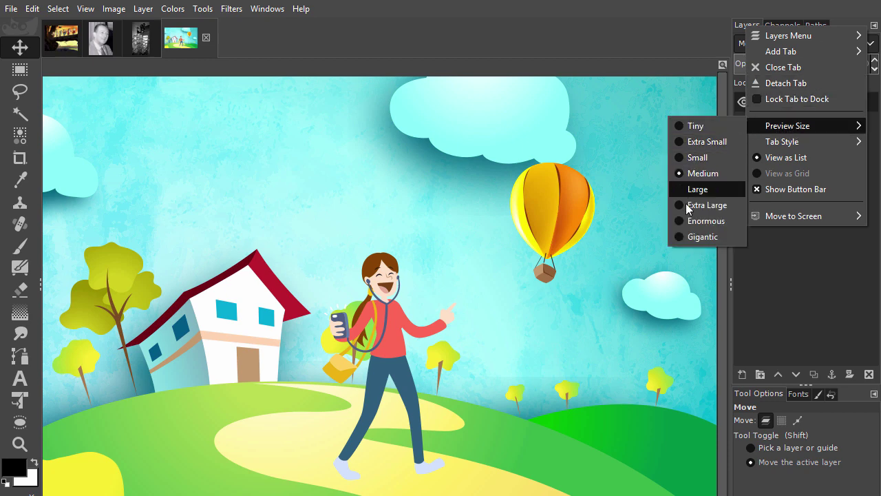
{"action": "left_click", "coordinate": [702, 236]}
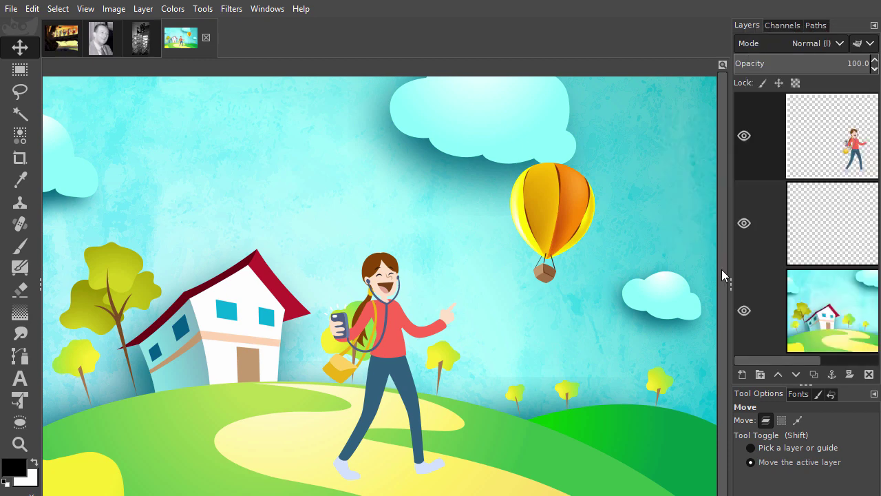
{"action": "left_click_drag", "start_coordinate": [727, 284], "coordinate": [647, 289]}
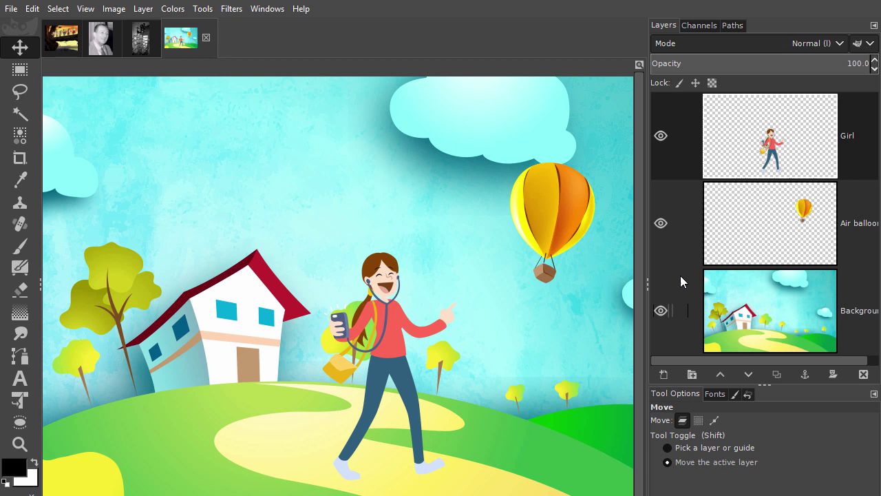
{"action": "left_click", "coordinate": [805, 213]}
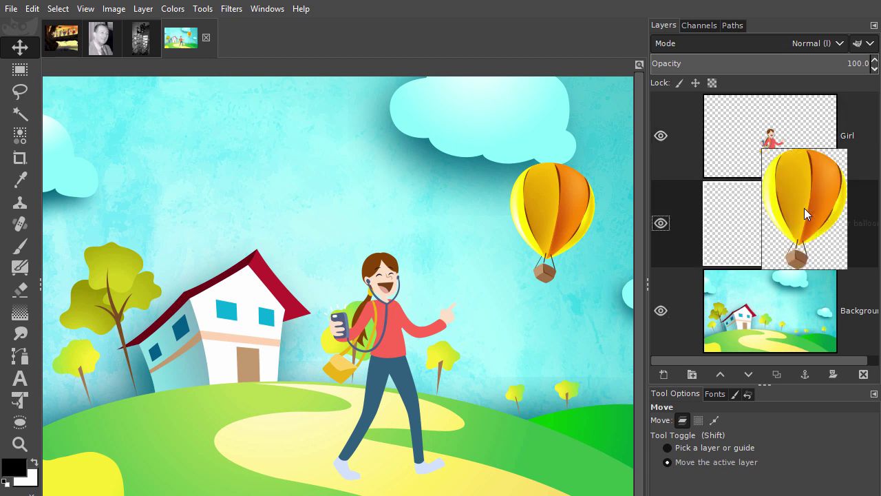
{"action": "left_click", "coordinate": [763, 222]}
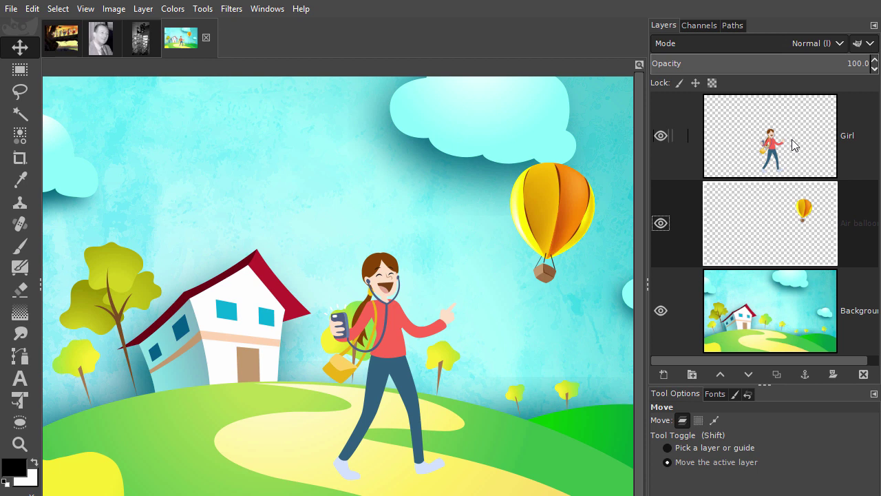
{"action": "left_click", "coordinate": [772, 152]}
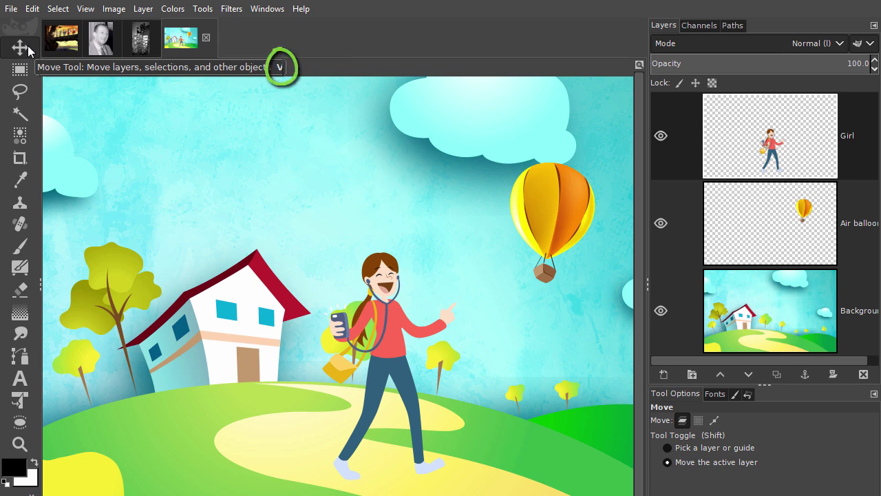
{"action": "left_click", "coordinate": [20, 47]}
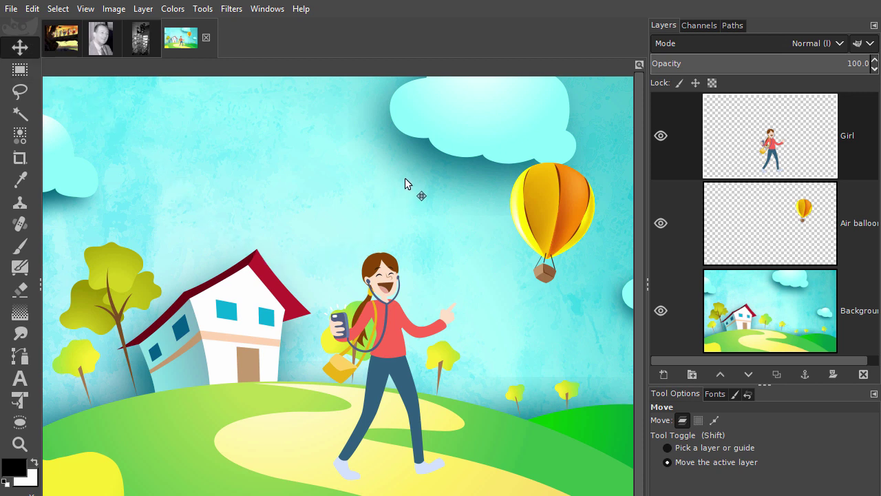
{"action": "left_click_drag", "start_coordinate": [406, 178], "coordinate": [384, 102]}
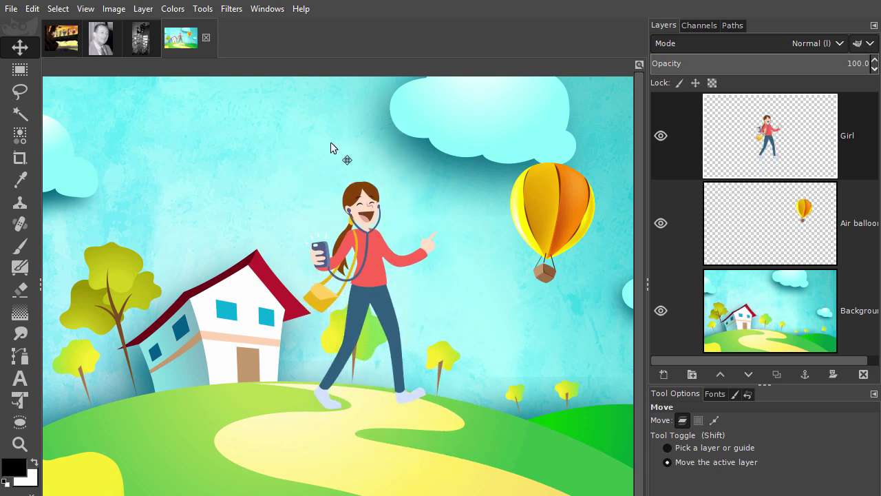
{"action": "key", "text": "ctrl"}
{"action": "left_click", "coordinate": [33, 9]}
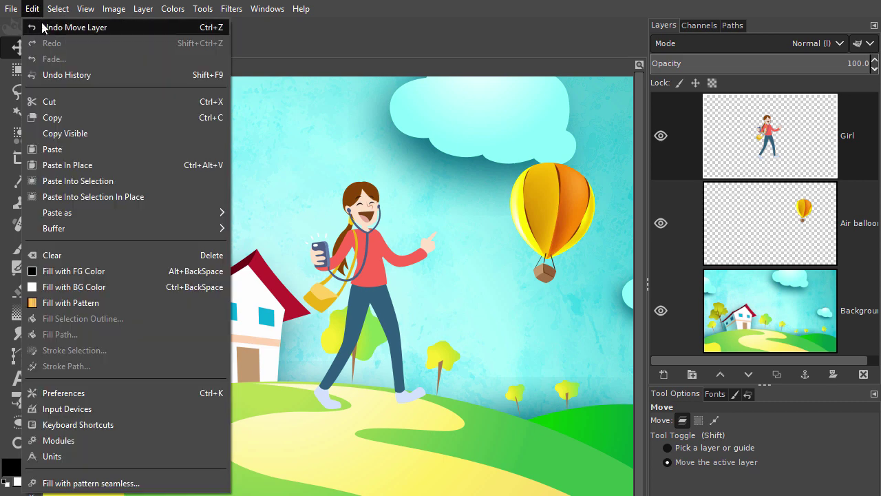
{"action": "left_click", "coordinate": [43, 27]}
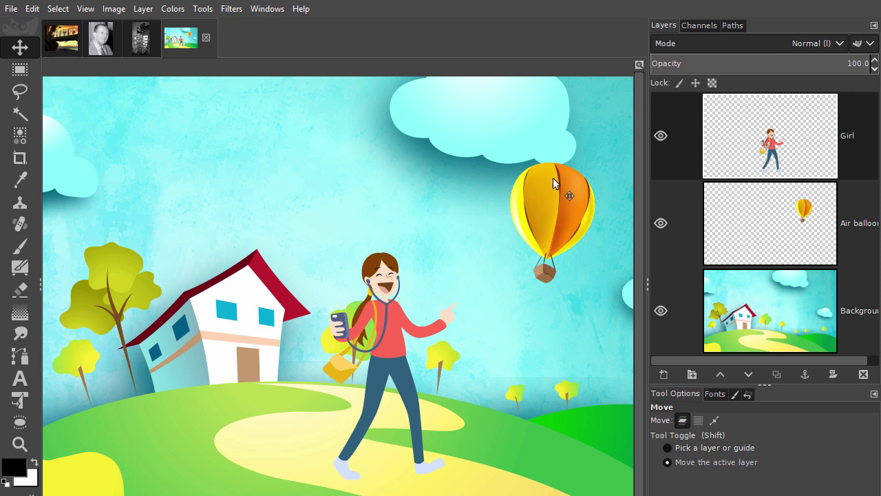
Select the Air balloon layer and drag the balloon up-left beneath the top cloud.
{"action": "left_click", "coordinate": [763, 223]}
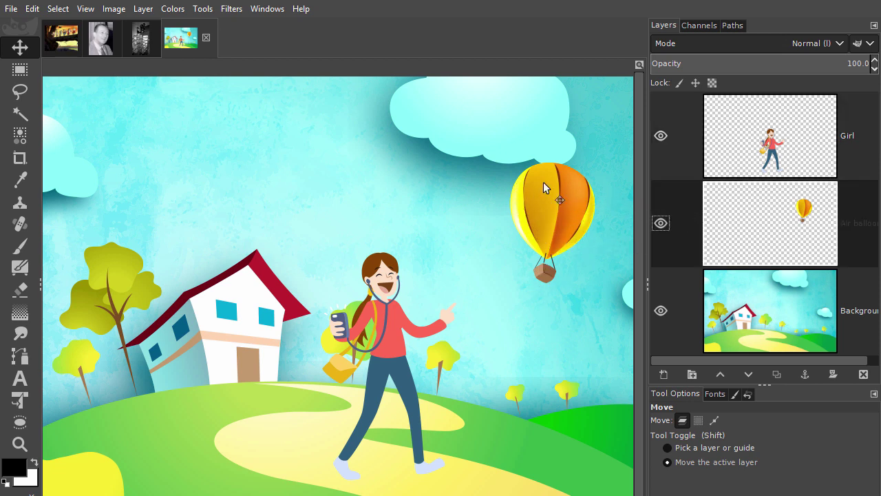
{"action": "left_click_drag", "start_coordinate": [444, 160], "coordinate": [391, 135]}
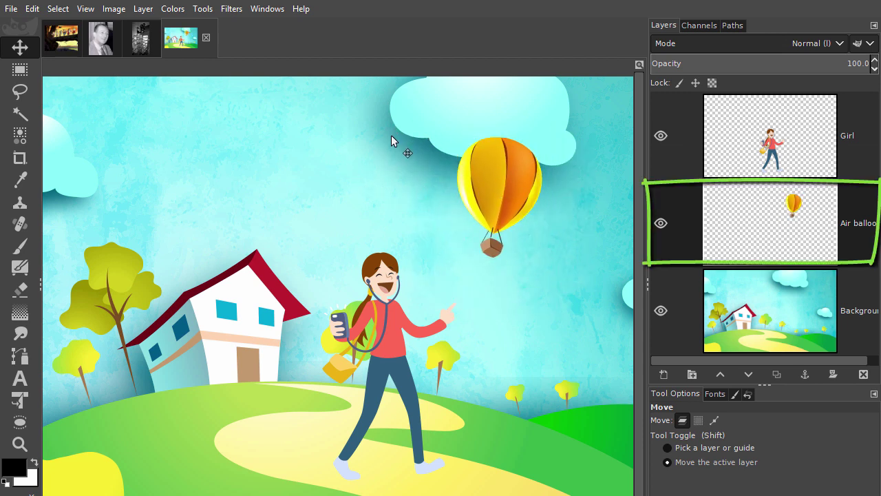
{"action": "left_click_drag", "start_coordinate": [390, 297], "coordinate": [362, 285]}
{"action": "left_click_drag", "start_coordinate": [399, 335], "coordinate": [364, 306]}
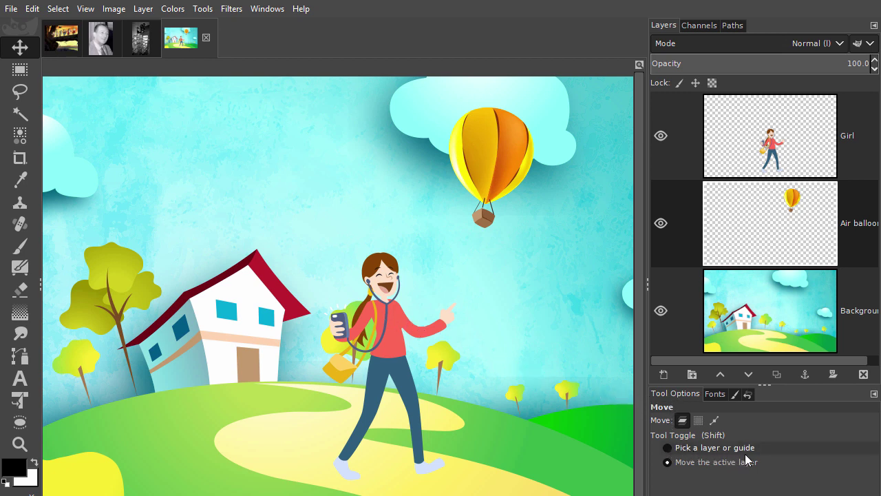
Set the Move tool to 'Pick a layer or guide' and nudge the girl slightly upward.
{"action": "left_click", "coordinate": [670, 448]}
{"action": "left_click", "coordinate": [380, 326]}
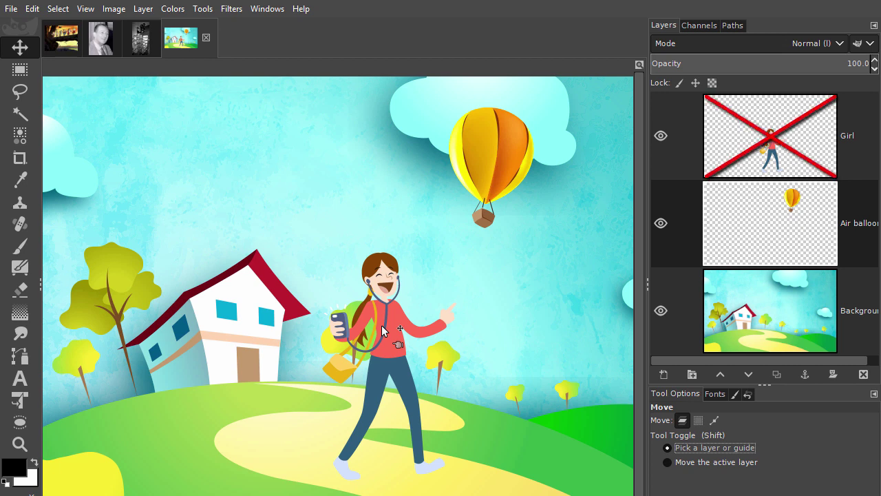
{"action": "mouse_move", "coordinate": [383, 331]}
{"action": "left_mouse_down"}
{"action": "mouse_move", "coordinate": [367, 300]}
{"action": "mouse_move", "coordinate": [321, 285]}
{"action": "mouse_move", "coordinate": [293, 300]}
{"action": "mouse_move", "coordinate": [325, 344]}
{"action": "mouse_move", "coordinate": [367, 338]}
{"action": "mouse_move", "coordinate": [382, 316]}
{"action": "left_mouse_up"}
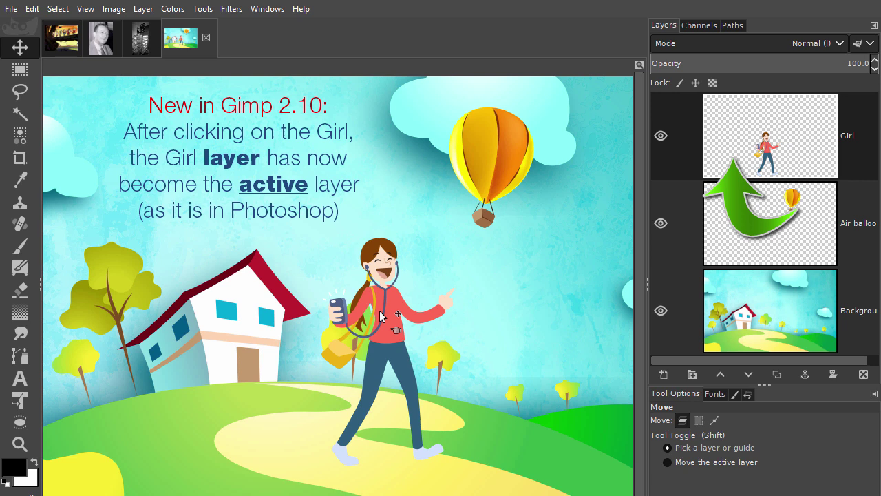
{"action": "left_click", "coordinate": [763, 223]}
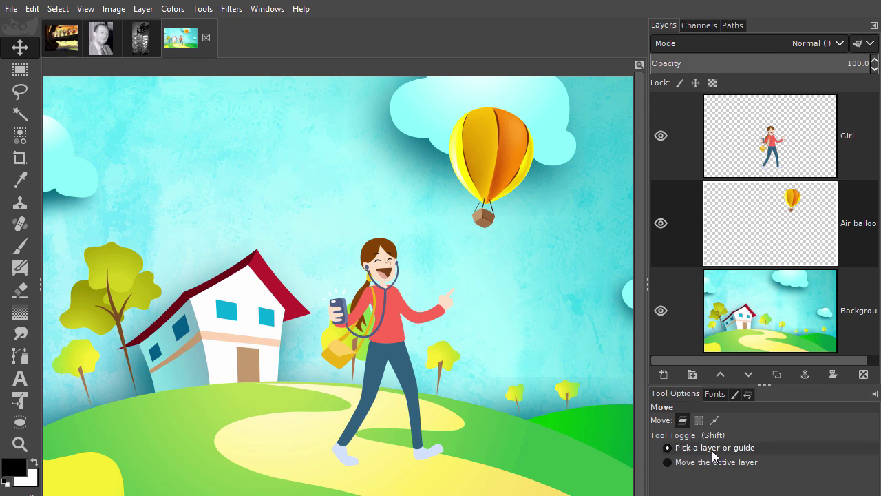
Chain Girl and Air balloon together, shift them slightly, then unchain the balloon.
{"action": "left_click", "coordinate": [667, 463]}
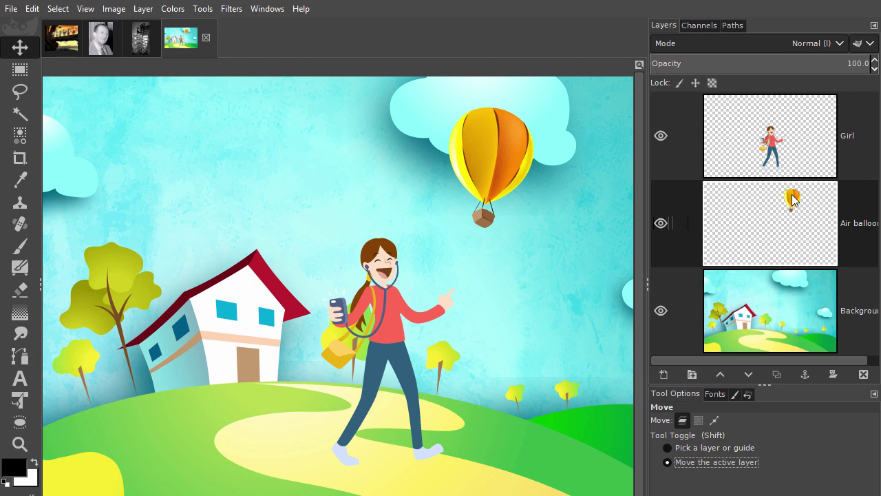
{"action": "left_click", "coordinate": [680, 137]}
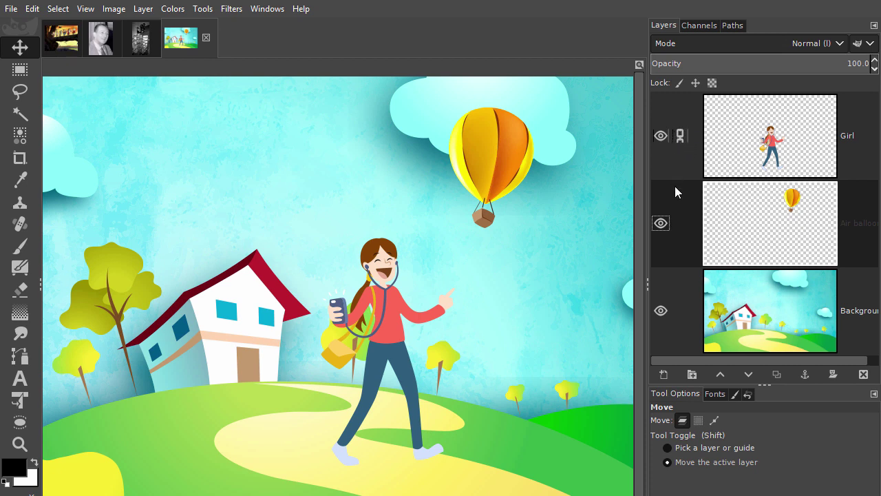
{"action": "left_click", "coordinate": [680, 227]}
{"action": "mouse_move", "coordinate": [508, 170]}
{"action": "left_mouse_down"}
{"action": "mouse_move", "coordinate": [498, 152]}
{"action": "mouse_move", "coordinate": [438, 144]}
{"action": "mouse_move", "coordinate": [417, 192]}
{"action": "mouse_move", "coordinate": [503, 193]}
{"action": "mouse_move", "coordinate": [507, 160]}
{"action": "mouse_move", "coordinate": [486, 178]}
{"action": "mouse_move", "coordinate": [511, 168]}
{"action": "left_mouse_up"}
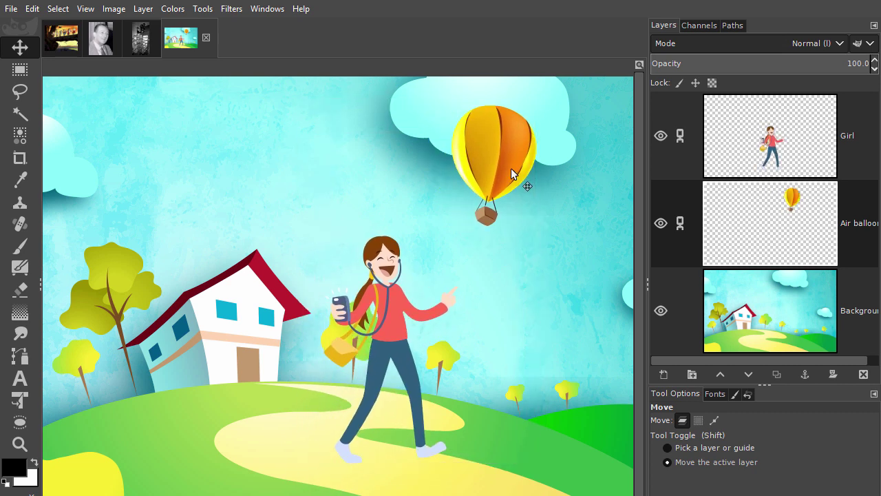
{"action": "left_click", "coordinate": [680, 224]}
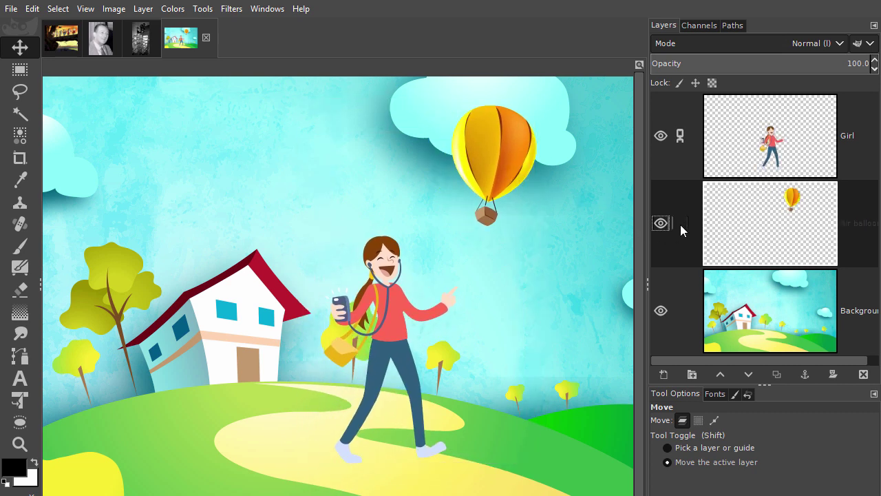
Unchain Girl, drag the Background layer around, then undo both moves with Ctrl+Z.
{"action": "left_click", "coordinate": [679, 141]}
{"action": "left_click", "coordinate": [772, 300]}
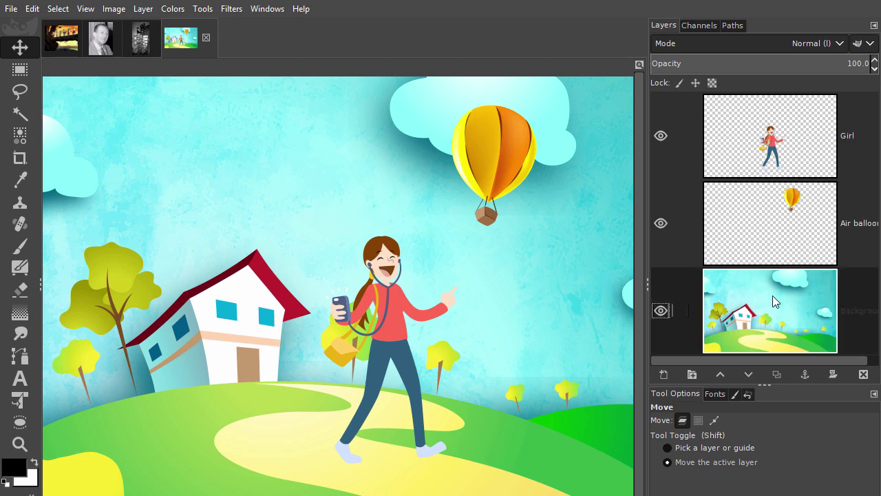
{"action": "left_click_drag", "start_coordinate": [512, 305], "coordinate": [551, 246]}
{"action": "left_click_drag", "start_coordinate": [514, 297], "coordinate": [541, 287]}
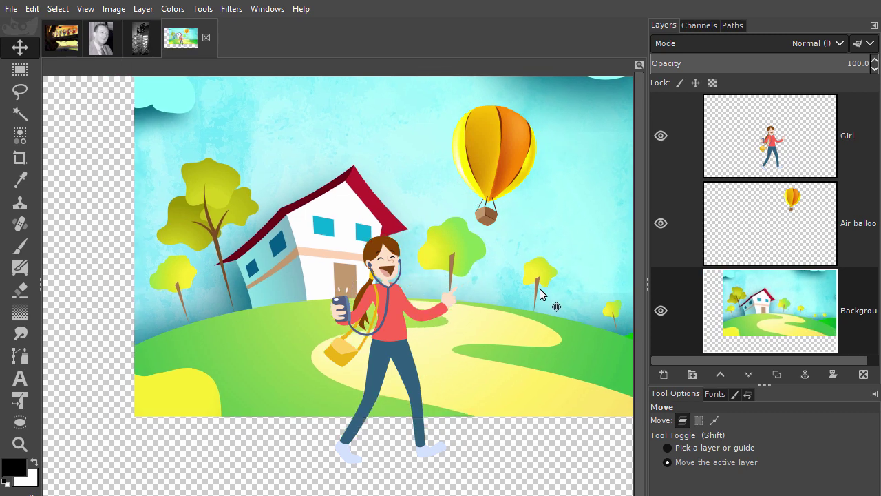
{"action": "key", "text": "ctrl+z"}
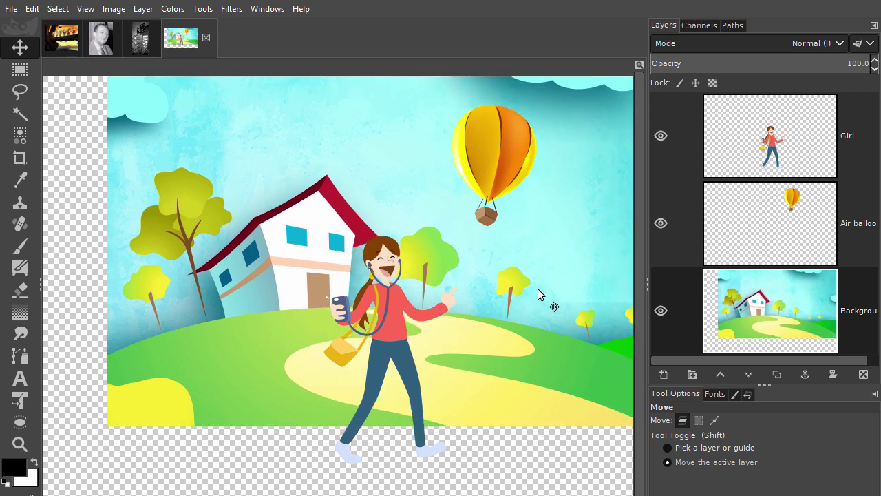
{"action": "key", "text": "ctrl+z"}
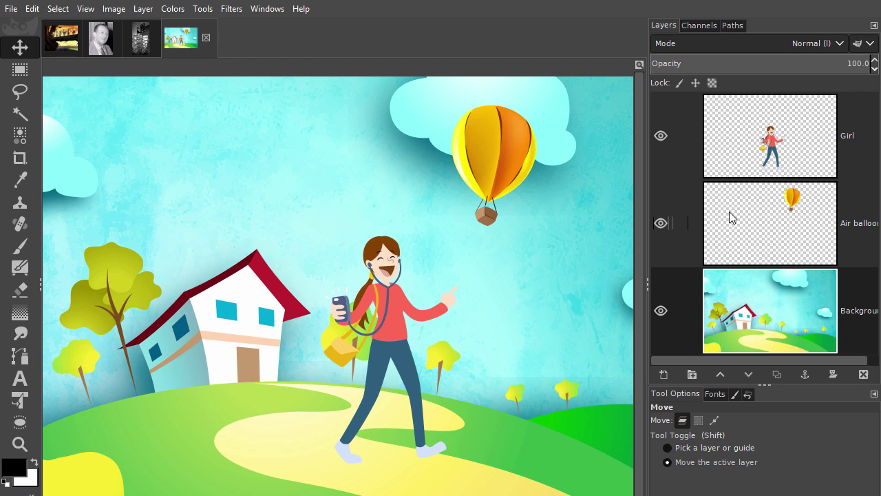
Shift the girl slightly right, restacking the Girl layer and raising it back above Air balloon.
{"action": "left_click_drag", "start_coordinate": [770, 146], "coordinate": [776, 271]}
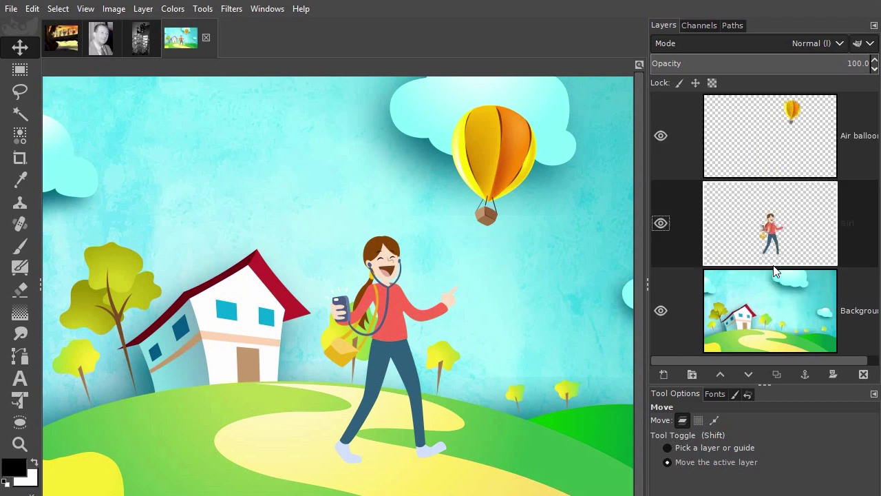
{"action": "left_click_drag", "start_coordinate": [373, 330], "coordinate": [401, 320]}
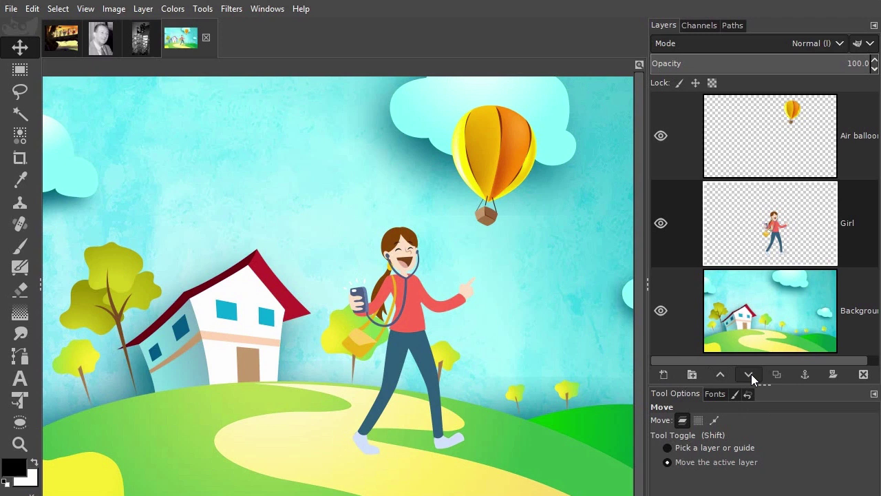
{"action": "left_click", "coordinate": [719, 376]}
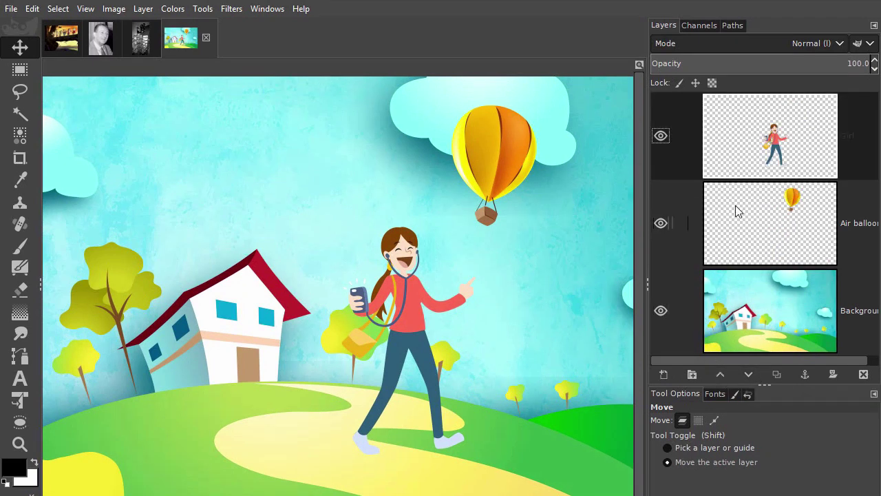
{"action": "left_click_drag", "start_coordinate": [775, 147], "coordinate": [771, 356]}
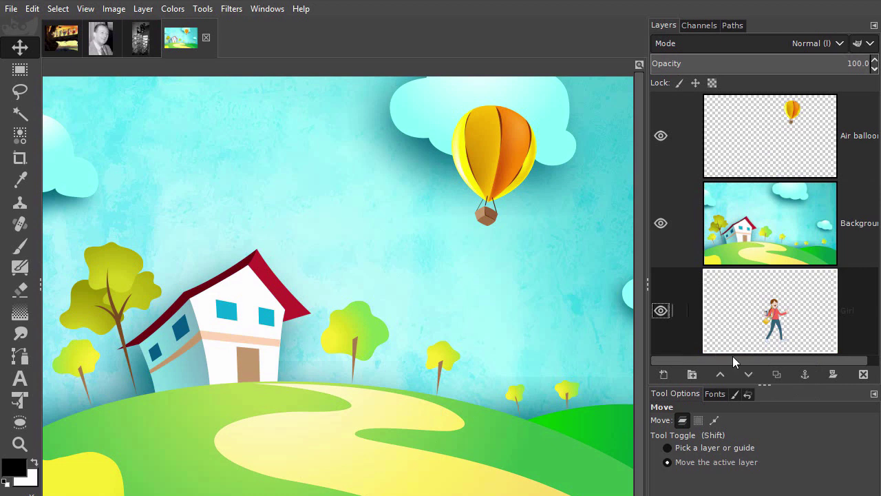
{"action": "left_click", "coordinate": [718, 375]}
{"action": "left_click", "coordinate": [718, 375]}
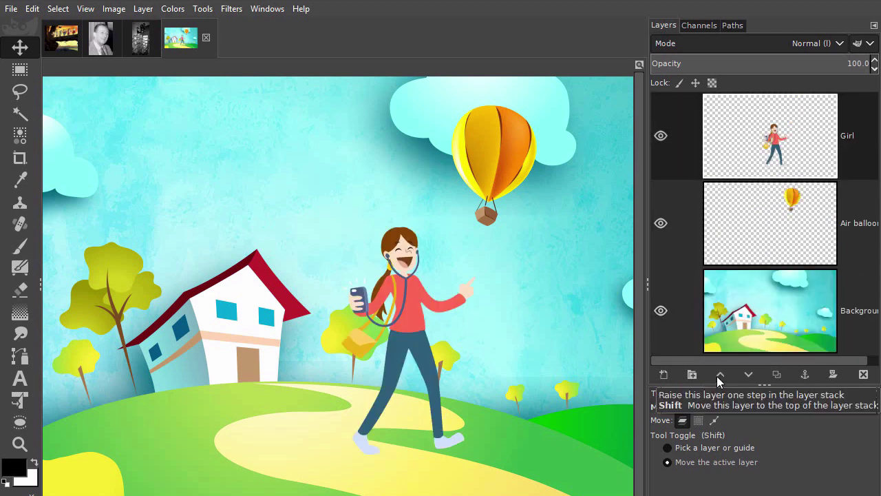
{"action": "left_click", "coordinate": [660, 136]}
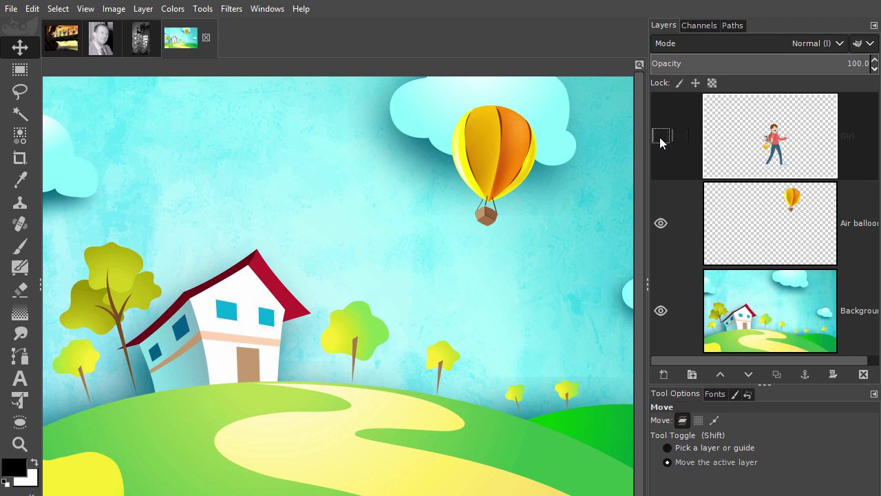
{"action": "left_click", "coordinate": [660, 136]}
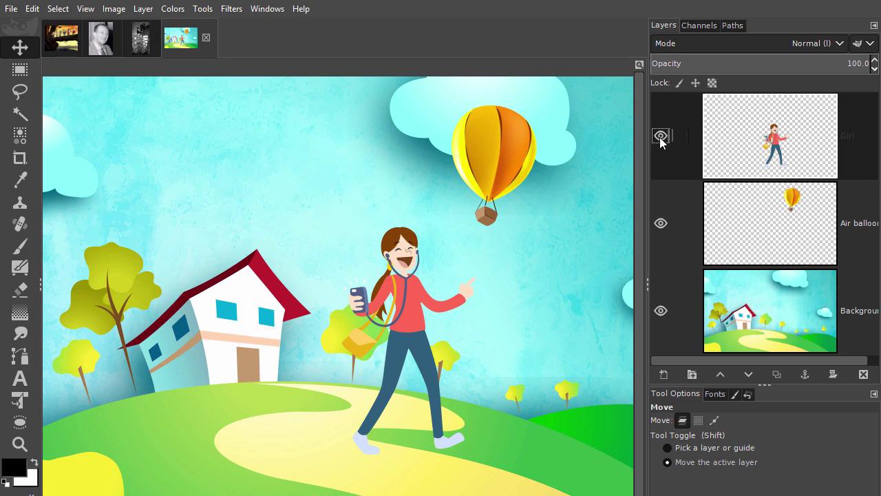
{"action": "left_click", "coordinate": [661, 136], "text": "shift"}
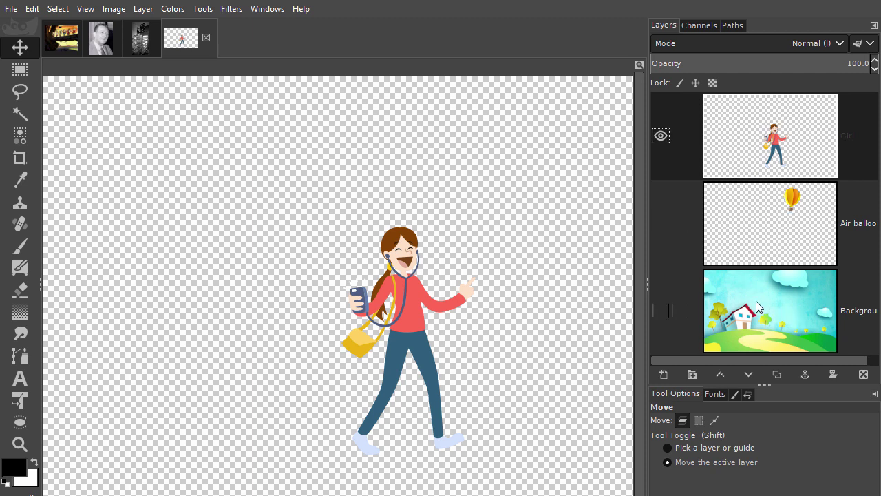
{"action": "left_click", "coordinate": [660, 136], "text": "shift"}
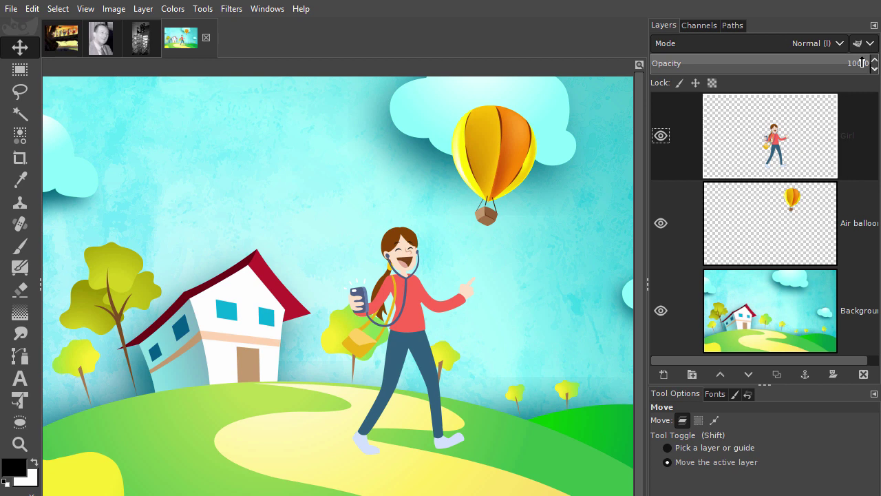
Drag the Girl layer's Opacity slider, using fine adjustment to settle around 30.
{"action": "left_click_drag", "start_coordinate": [862, 60], "coordinate": [743, 64]}
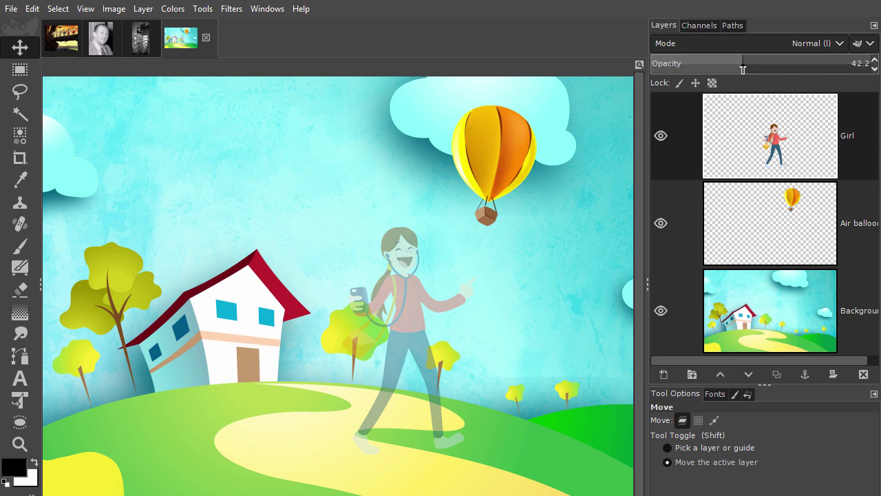
{"action": "left_click", "coordinate": [851, 63]}
{"action": "left_click_drag", "start_coordinate": [851, 63], "coordinate": [658, 78]}
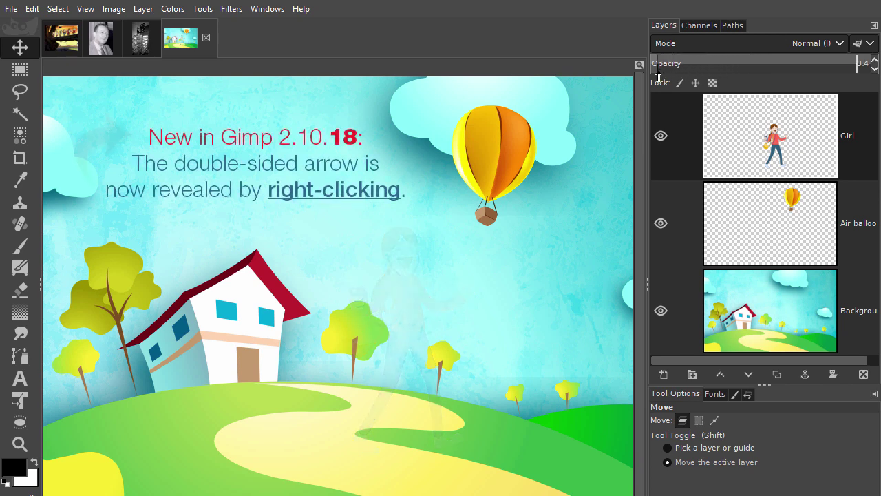
{"action": "left_click_drag", "start_coordinate": [658, 77], "coordinate": [755, 68]}
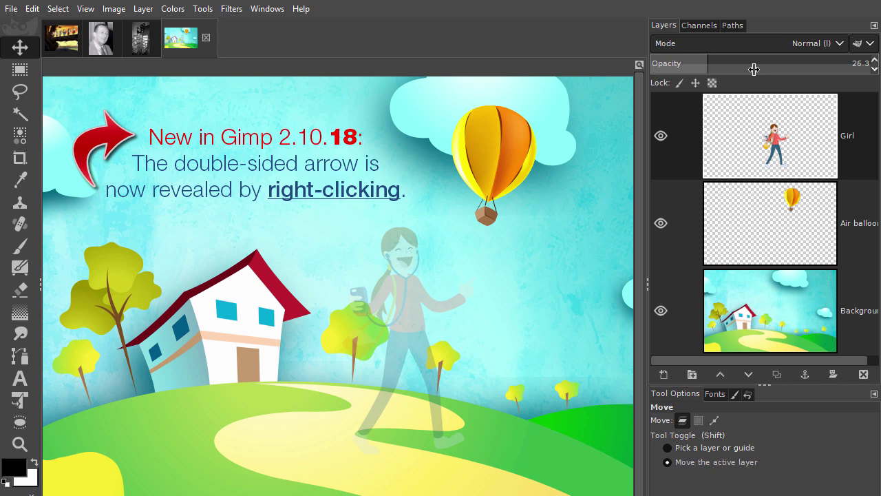
{"action": "right_click", "coordinate": [714, 70]}
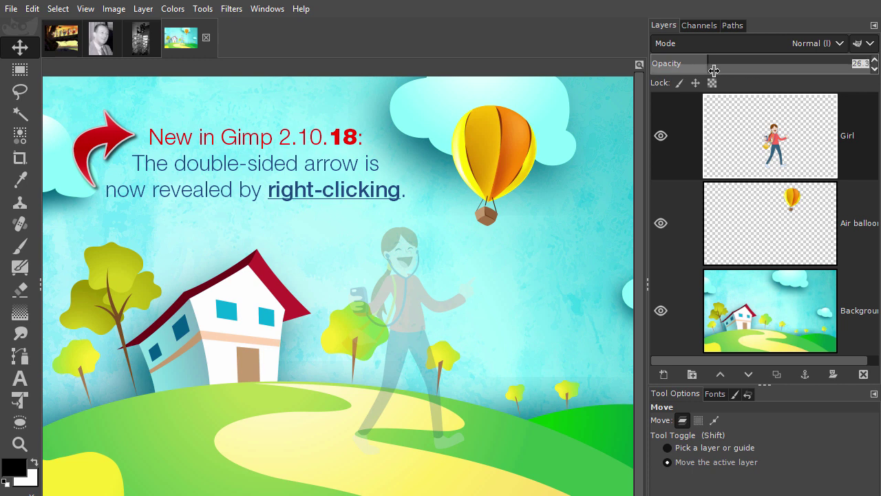
{"action": "left_click_drag", "start_coordinate": [714, 71], "coordinate": [796, 80]}
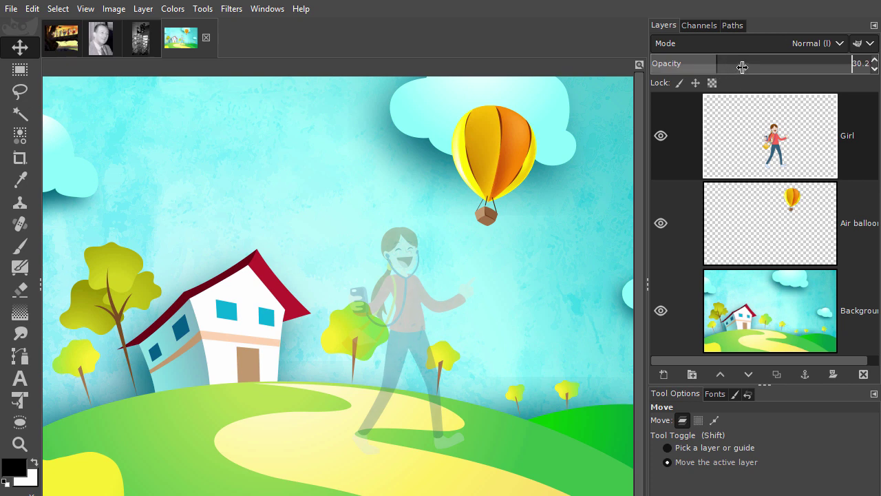
Enter 50 as the Girl layer's opacity, then raise it back to 100.
{"action": "scroll", "coordinate": [741, 67], "scroll_direction": "up", "scroll_amount": 19}
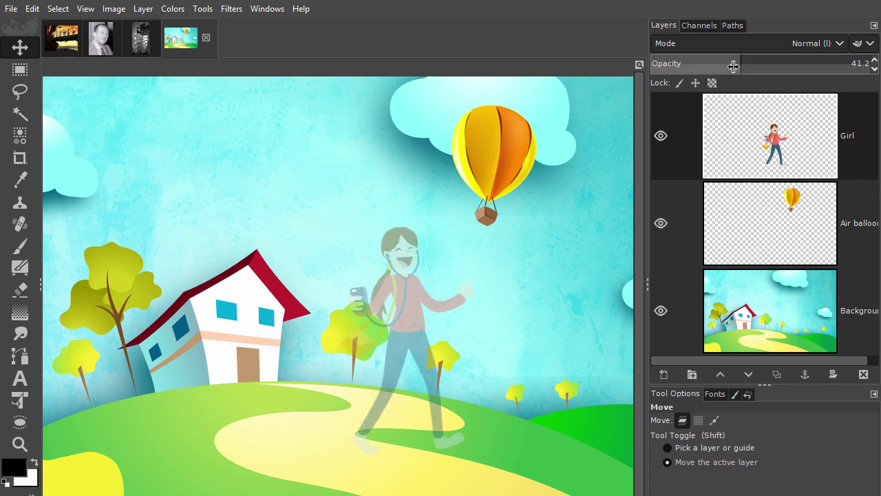
{"action": "scroll", "coordinate": [733, 66], "scroll_direction": "up", "scroll_amount": 16}
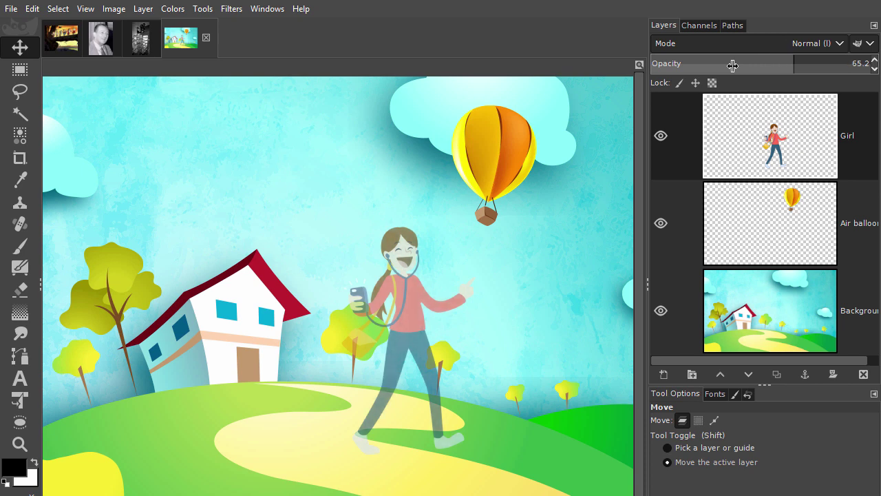
{"action": "scroll", "coordinate": [733, 65], "scroll_direction": "down", "scroll_amount": 8}
{"action": "scroll", "coordinate": [733, 66], "scroll_direction": "down", "scroll_amount": 17}
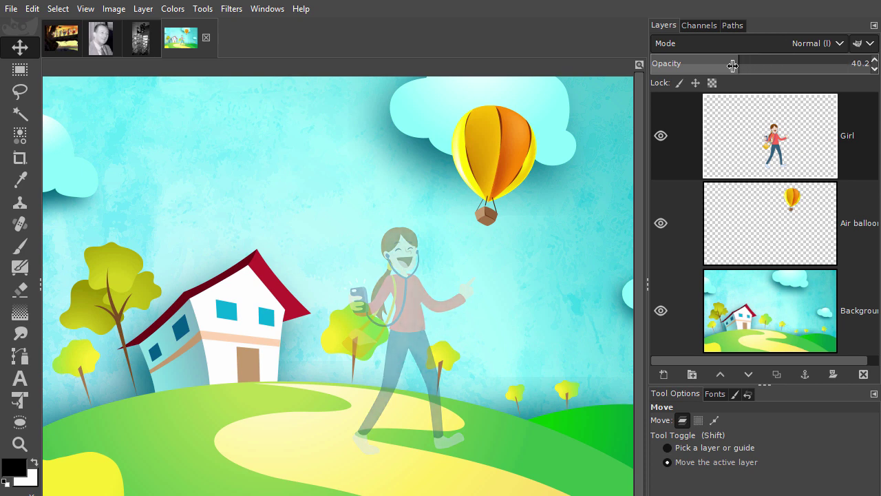
{"action": "scroll", "coordinate": [733, 65], "scroll_direction": "up", "scroll_amount": 7}
{"action": "scroll", "coordinate": [733, 65], "scroll_direction": "up", "scroll_amount": 6}
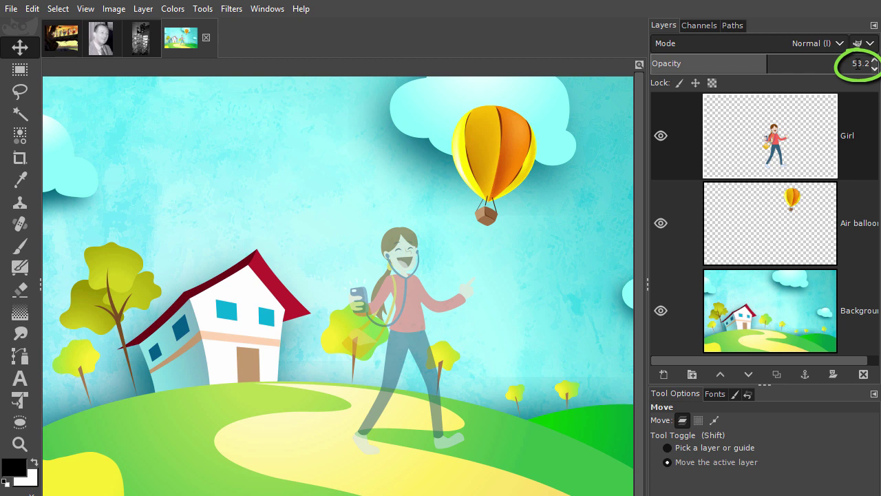
{"action": "left_click", "coordinate": [859, 64]}
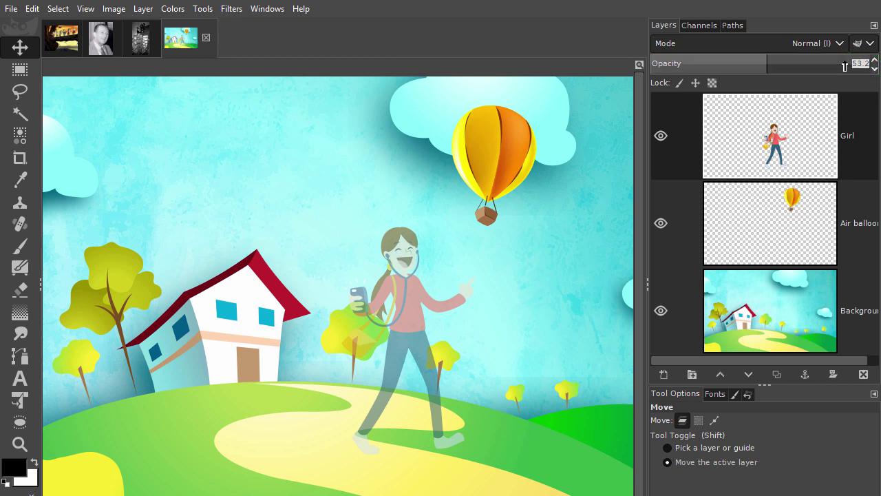
{"action": "type", "text": "5"}
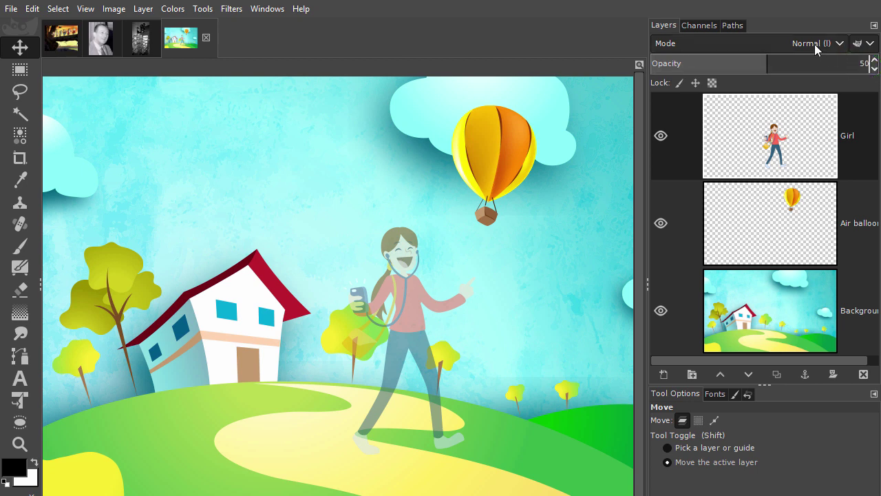
{"action": "type", "text": "0"}
{"action": "key", "text": "Return"}
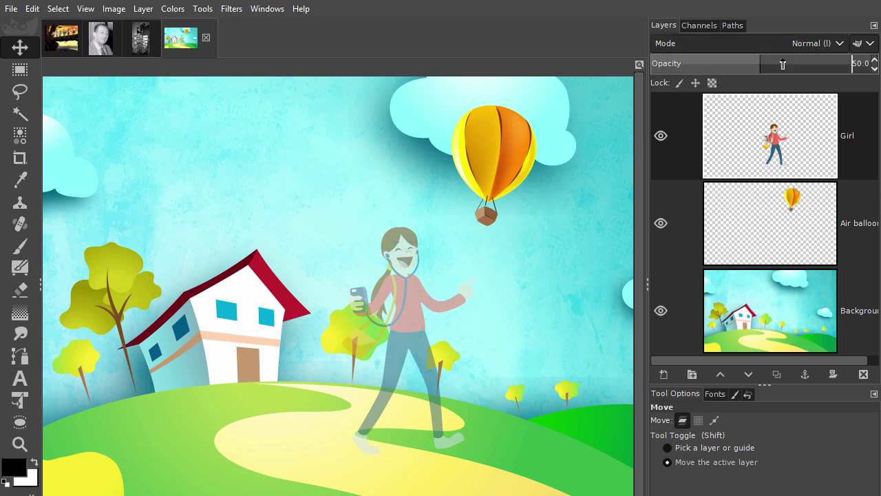
{"action": "left_click", "coordinate": [815, 64]}
{"action": "left_click_drag", "start_coordinate": [814, 63], "coordinate": [874, 64]}
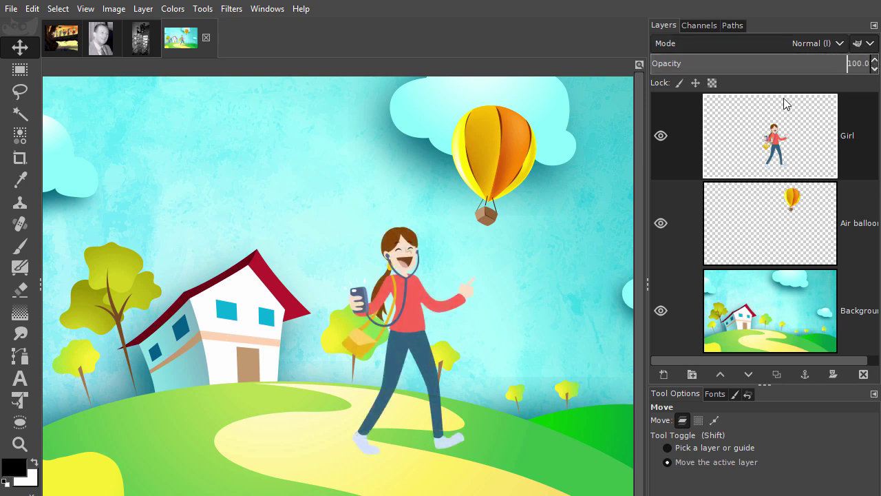
{"action": "left_click", "coordinate": [750, 155]}
{"action": "left_click", "coordinate": [864, 375]}
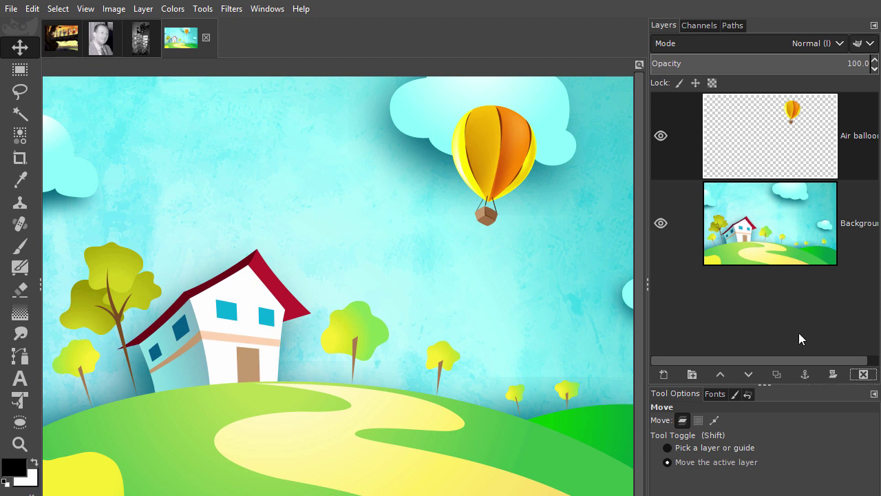
{"action": "key", "text": "ctrl+z"}
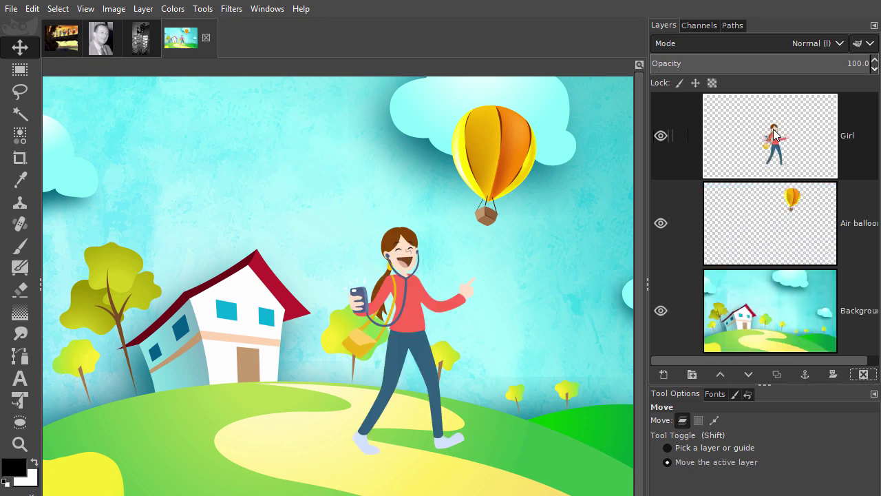
{"action": "left_click", "coordinate": [776, 374]}
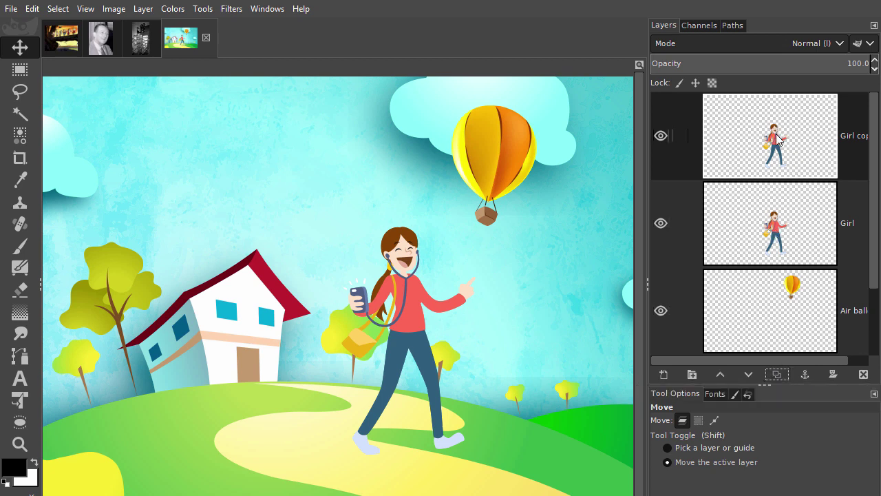
{"action": "left_click_drag", "start_coordinate": [418, 324], "coordinate": [397, 320]}
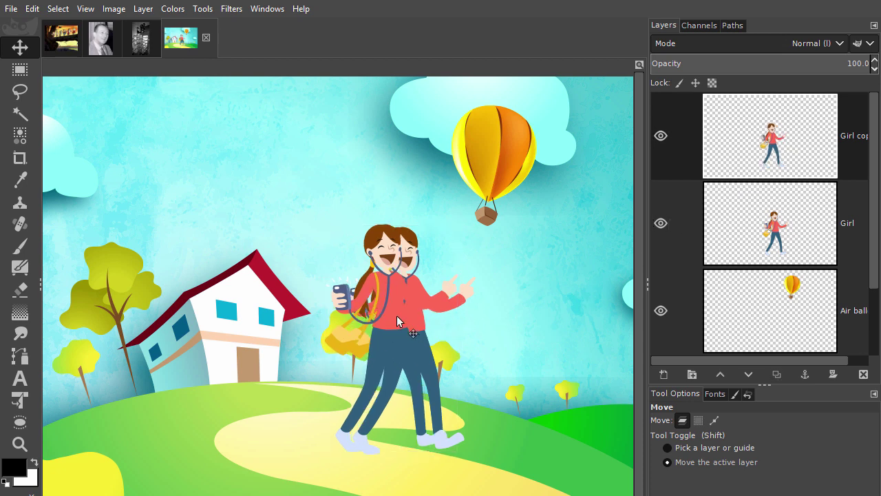
{"action": "left_click", "coordinate": [866, 374]}
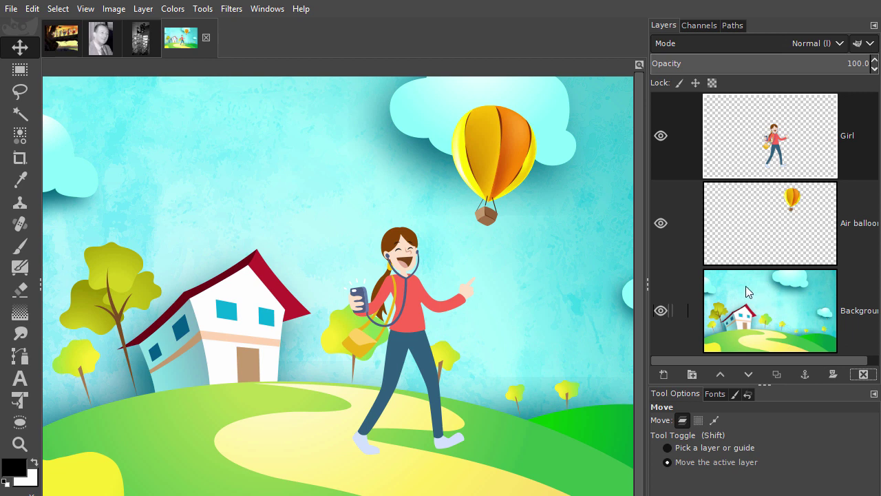
{"action": "left_click", "coordinate": [661, 373], "text": "shift"}
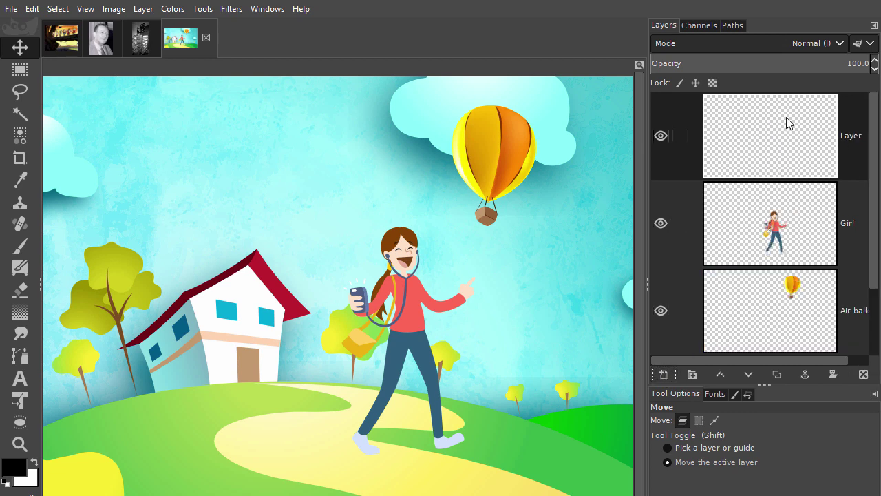
{"action": "left_click", "coordinate": [664, 374]}
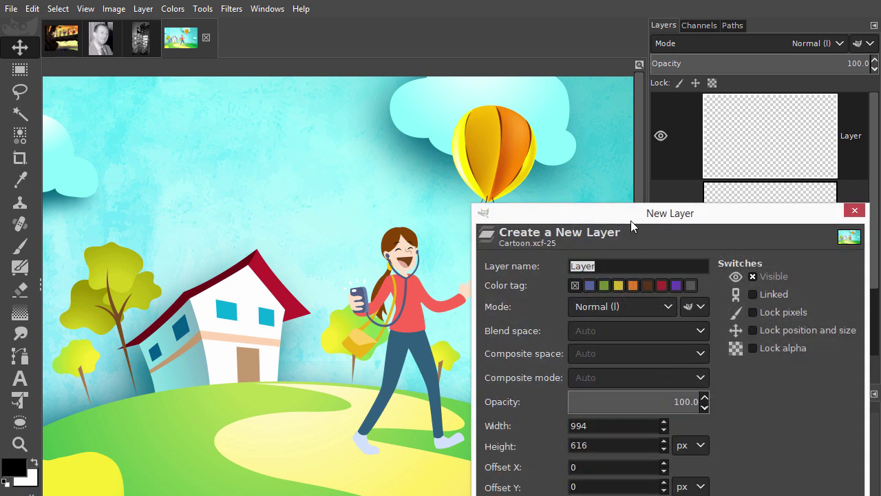
{"action": "left_click_drag", "start_coordinate": [630, 221], "coordinate": [487, 94]}
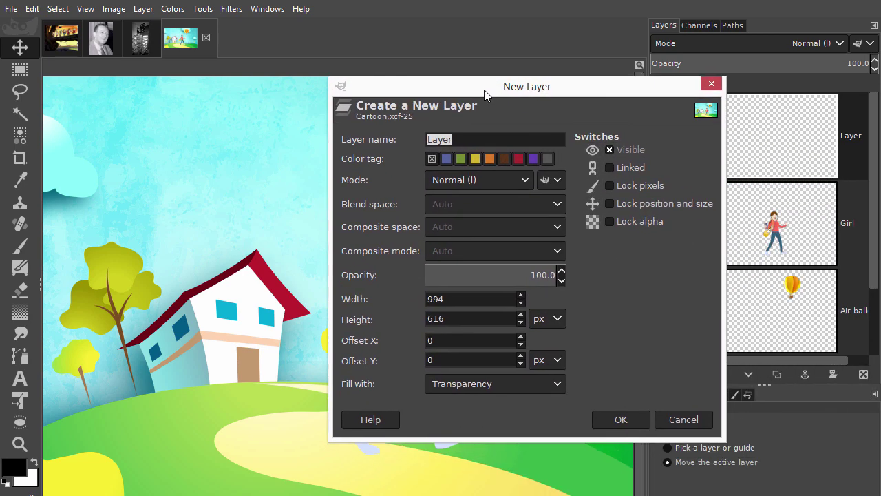
{"action": "left_click", "coordinate": [469, 384]}
{"action": "left_click", "coordinate": [480, 385]}
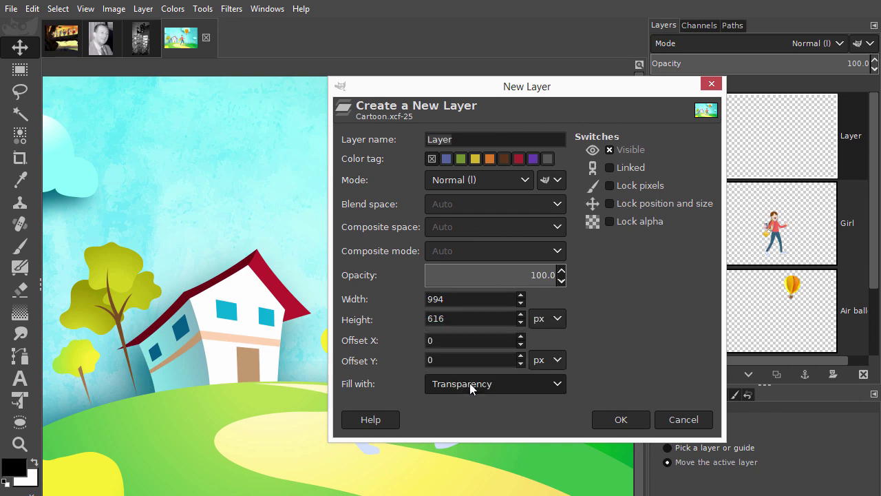
{"action": "left_click", "coordinate": [623, 418]}
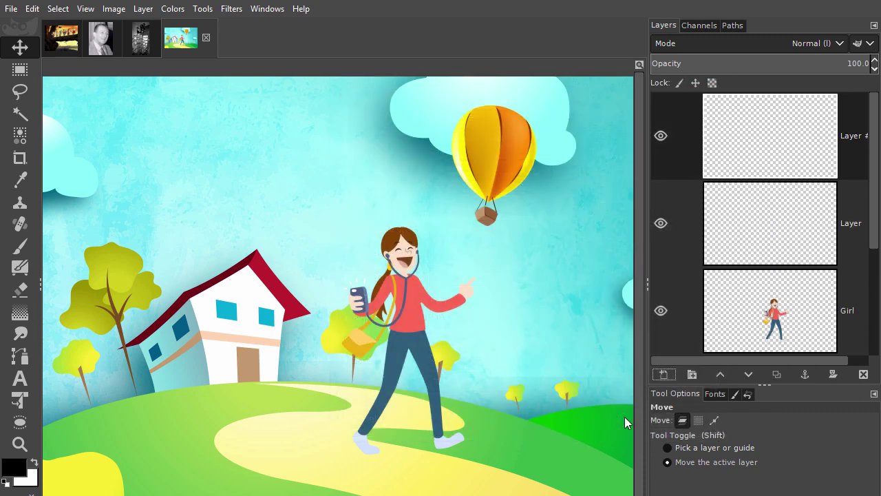
{"action": "left_click", "coordinate": [863, 374]}
{"action": "left_click", "coordinate": [863, 374]}
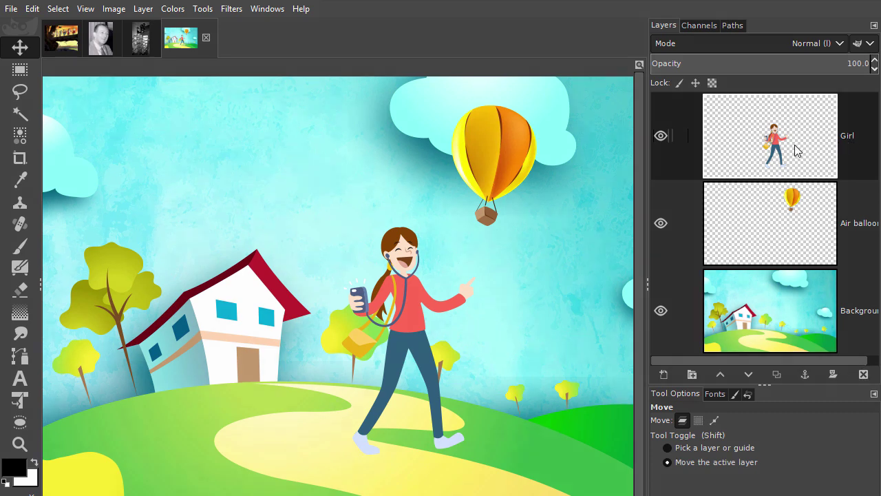
Rename the Girl layer to 'girl' through its attributes and in-place name editing.
{"action": "double_click", "coordinate": [748, 145]}
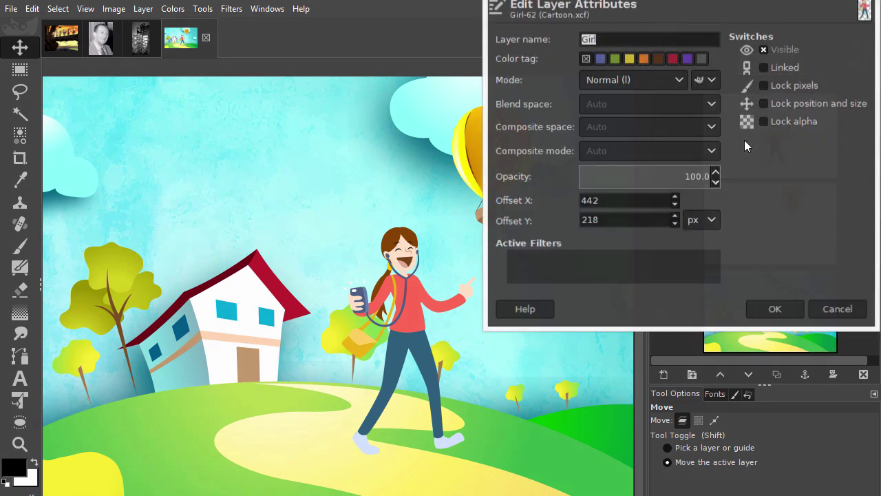
{"action": "type", "text": "fdfhdh"}
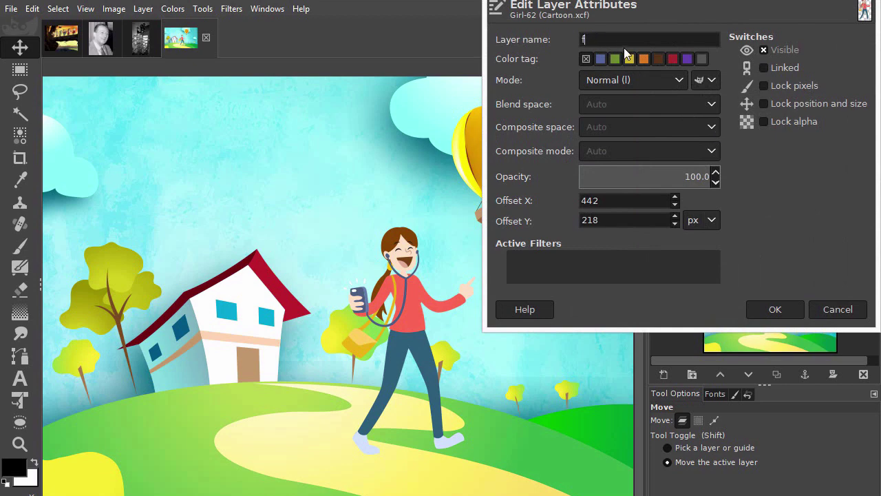
{"action": "left_click", "coordinate": [776, 310]}
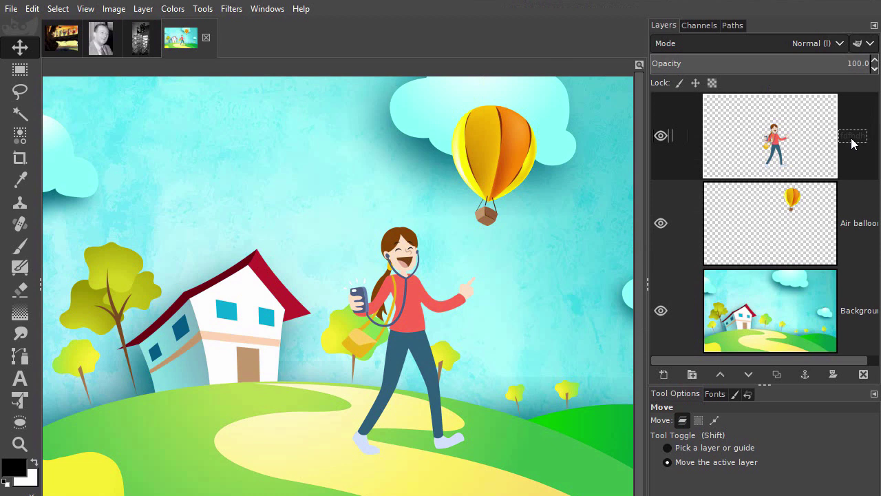
{"action": "double_click", "coordinate": [853, 136]}
{"action": "type", "text": "g"}
{"action": "key", "text": "BackSpace"}
{"action": "key", "text": "BackSpace"}
{"action": "key", "text": "BackSpace"}
{"action": "key", "text": "BackSpace"}
Set the Layers panel preview size to Medium.
{"action": "left_click", "coordinate": [874, 26]}
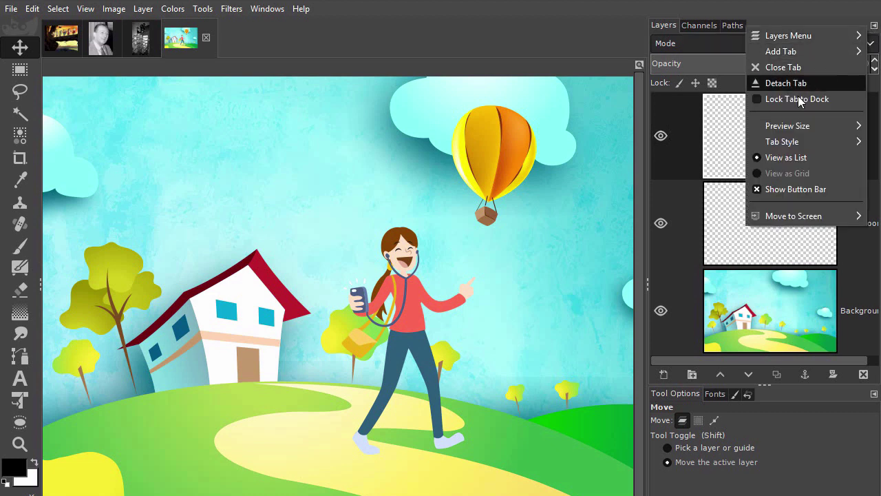
{"action": "mouse_move", "coordinate": [789, 128]}
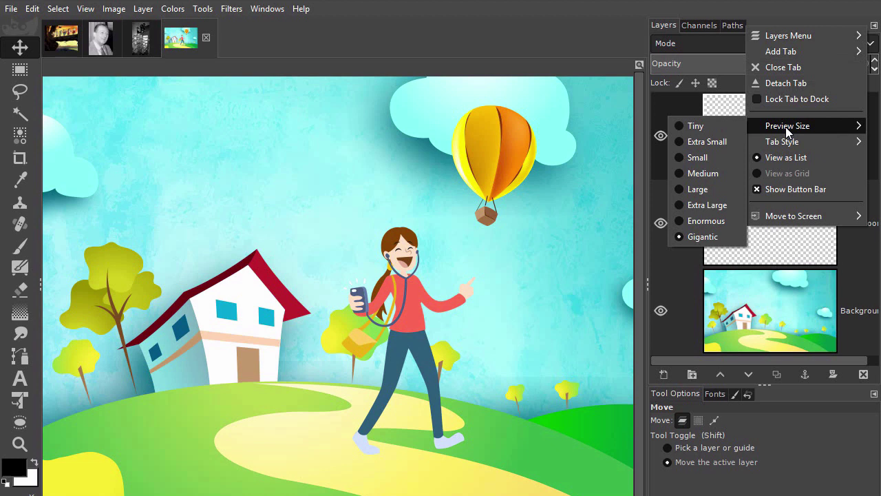
{"action": "left_click", "coordinate": [703, 173]}
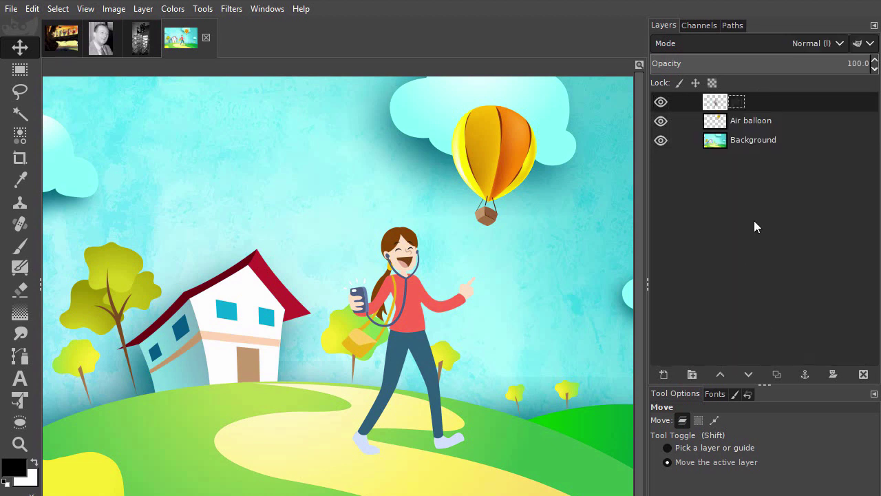
Duplicate the girl layer twelve times in a row, stacking new girl copies.
{"action": "left_click", "coordinate": [776, 373]}
{"action": "left_click", "coordinate": [776, 374]}
{"action": "left_click", "coordinate": [776, 373]}
{"action": "left_click", "coordinate": [777, 374]}
{"action": "left_click", "coordinate": [777, 374]}
{"action": "left_click", "coordinate": [776, 374]}
{"action": "left_click", "coordinate": [776, 374]}
{"action": "left_click", "coordinate": [776, 374]}
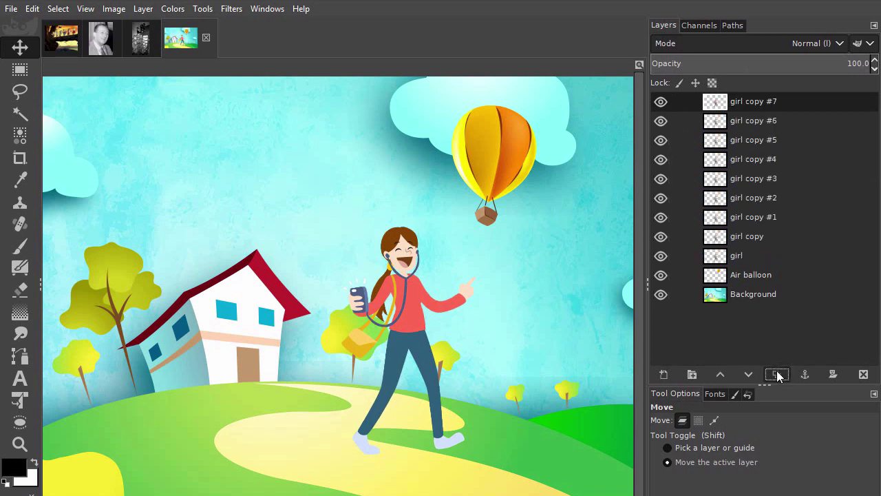
{"action": "left_click", "coordinate": [776, 374]}
{"action": "left_click", "coordinate": [776, 374]}
{"action": "left_click", "coordinate": [777, 374]}
{"action": "left_click", "coordinate": [777, 374]}
{"action": "left_click", "coordinate": [776, 374]}
{"action": "left_click", "coordinate": [776, 374]}
{"action": "left_click", "coordinate": [776, 374]}
{"action": "left_click", "coordinate": [776, 374]}
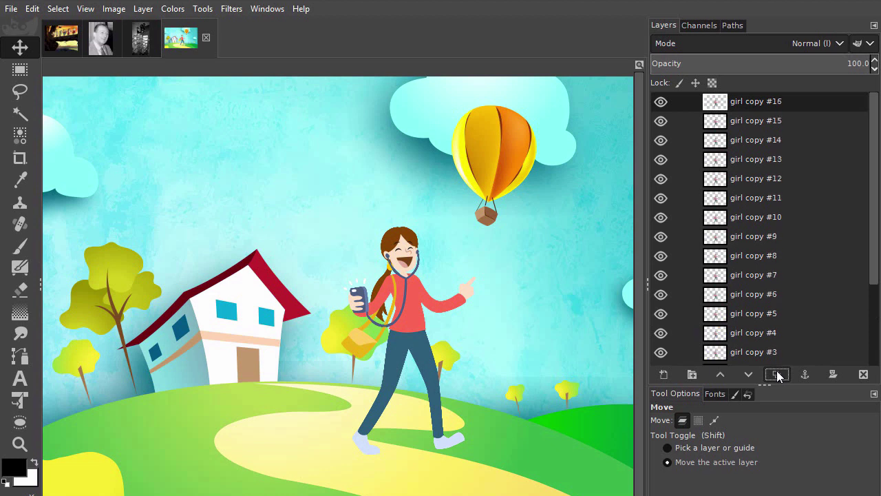
{"action": "left_click", "coordinate": [776, 374]}
{"action": "left_click", "coordinate": [776, 374]}
{"action": "left_click", "coordinate": [776, 373]}
{"action": "left_click", "coordinate": [776, 374]}
{"action": "left_click", "coordinate": [776, 373]}
{"action": "left_click", "coordinate": [777, 374]}
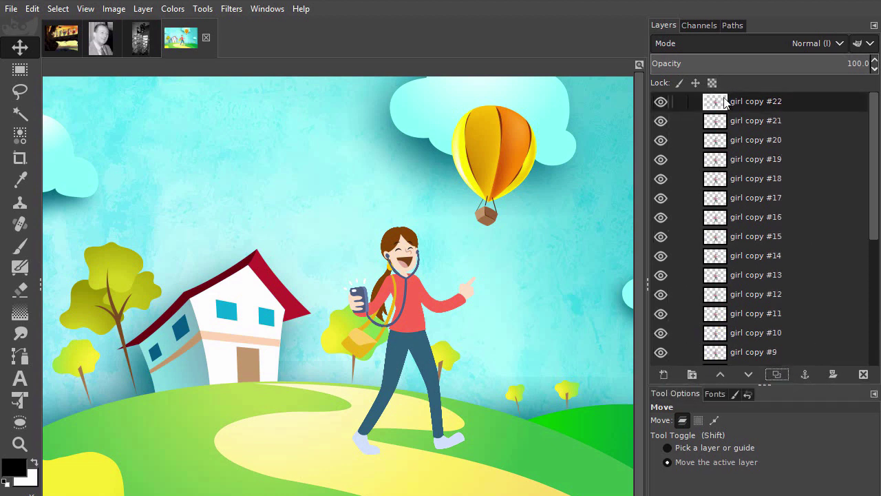
Drag girl copy #22 down the list, then lower it beneath the Background layer.
{"action": "left_click_drag", "start_coordinate": [724, 102], "coordinate": [768, 267]}
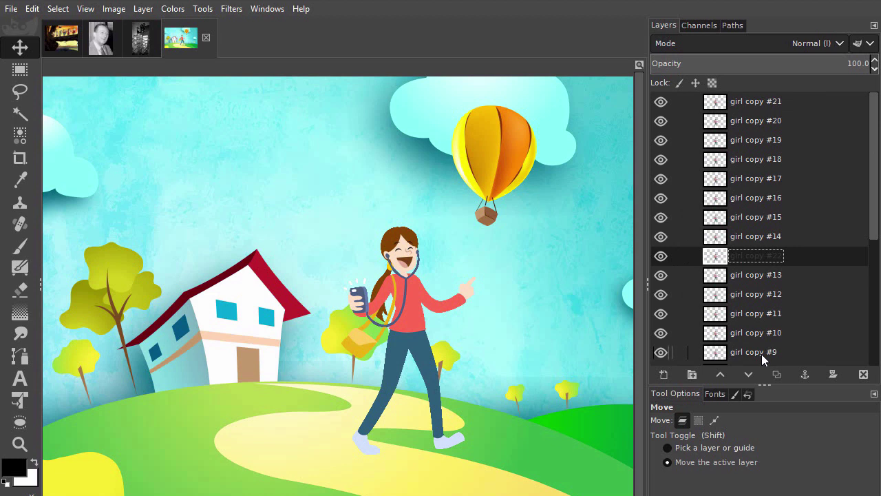
{"action": "left_click", "coordinate": [718, 373], "text": "shift"}
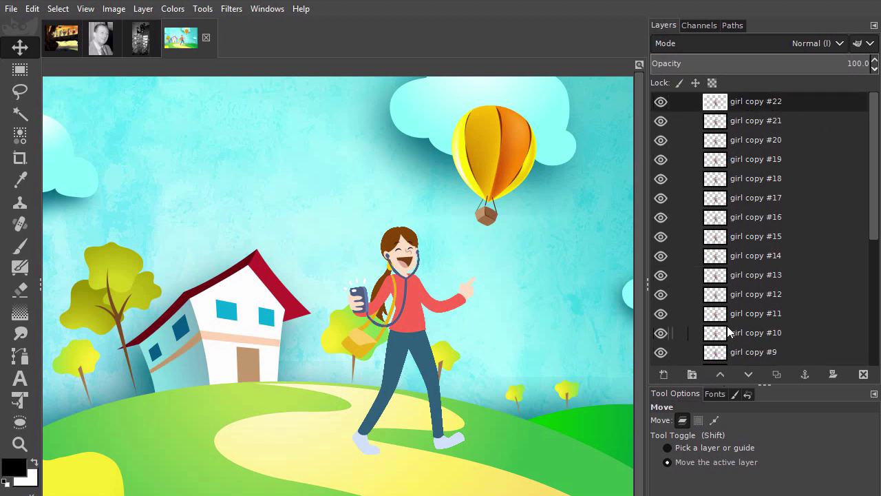
{"action": "left_click", "coordinate": [748, 374], "text": "shift"}
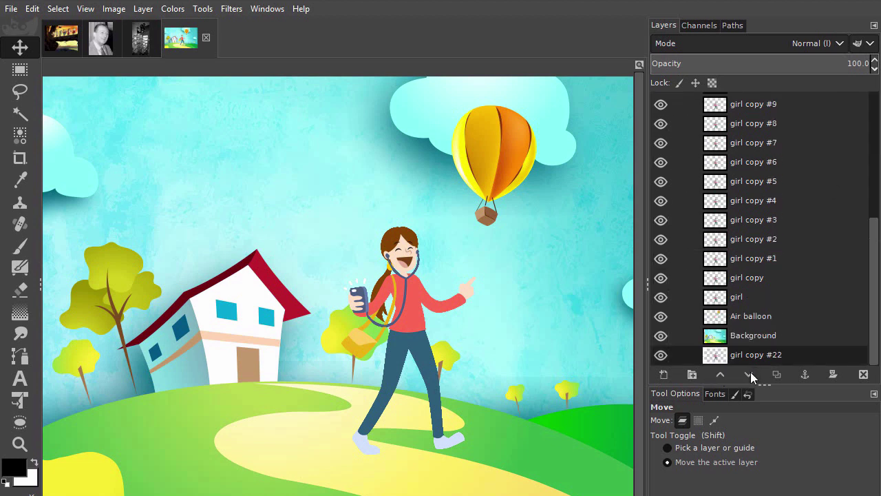